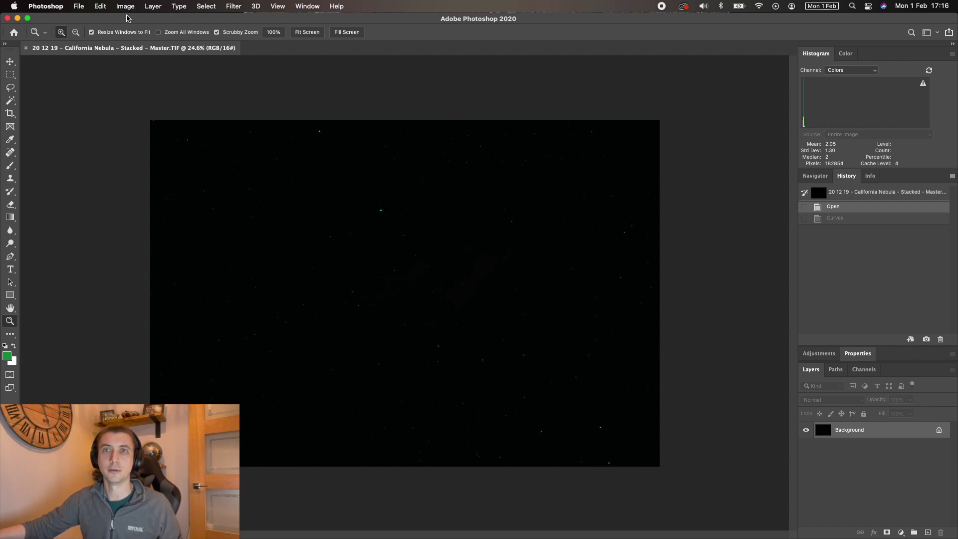
Step: Look through the Curves presets, then cancel without applying any
{"action": "left_click", "coordinate": [126, 7]}
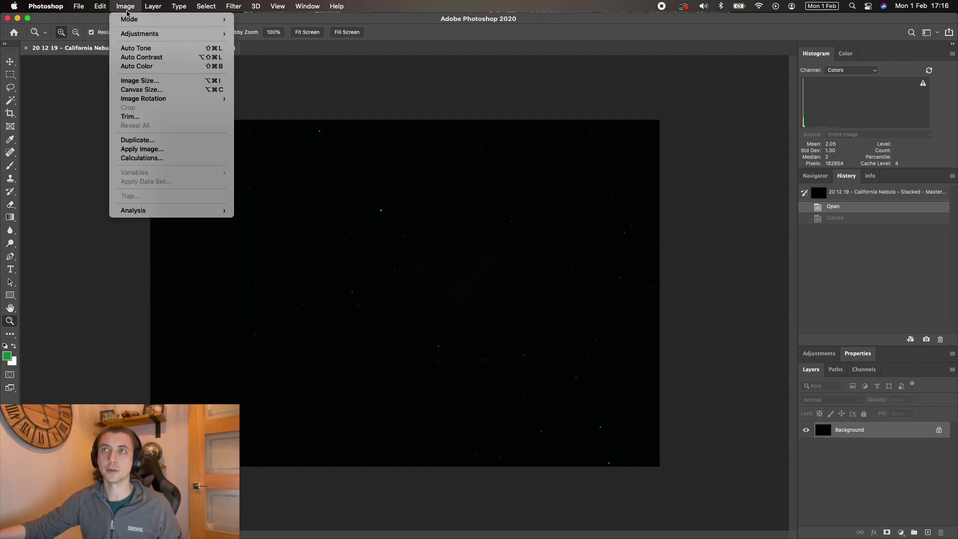
{"action": "mouse_move", "coordinate": [133, 34]}
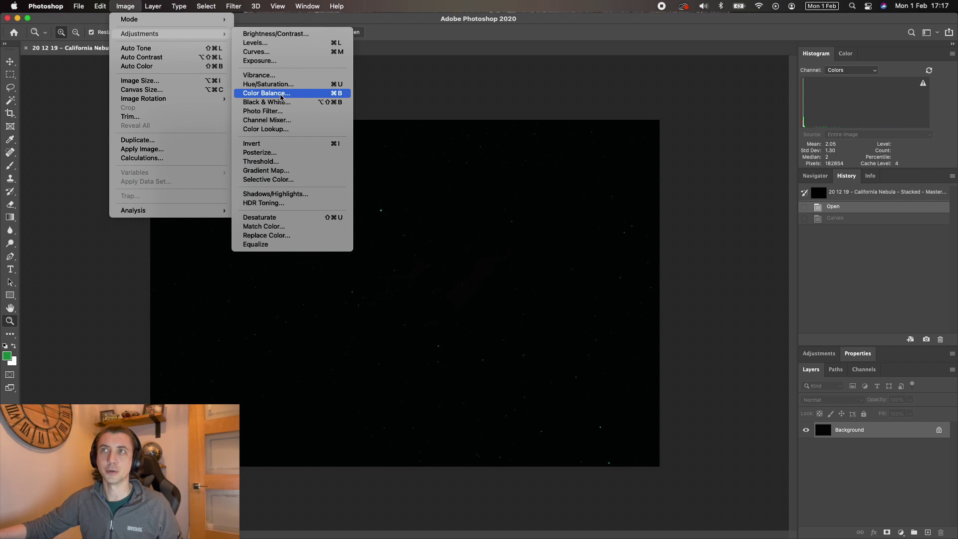
{"action": "mouse_move", "coordinate": [236, 10]}
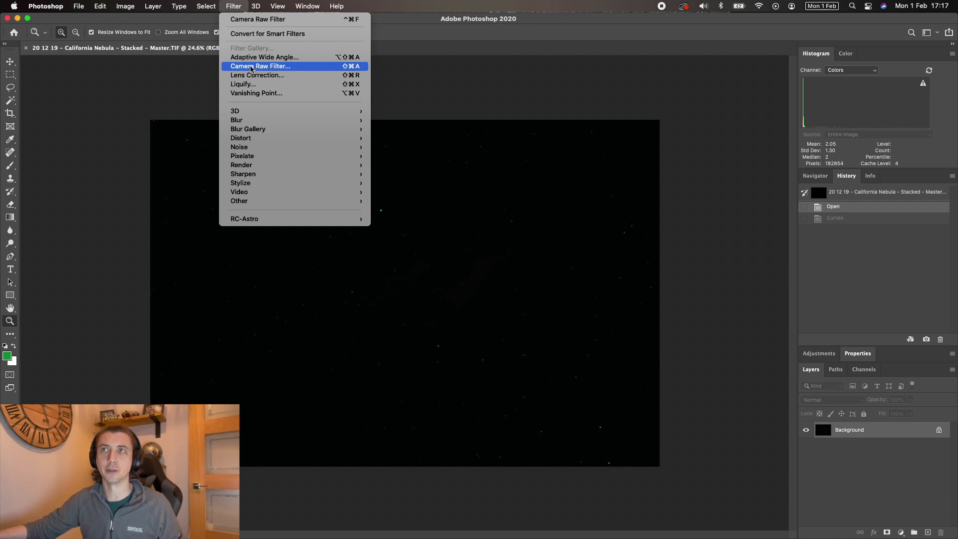
{"action": "mouse_move", "coordinate": [125, 6]}
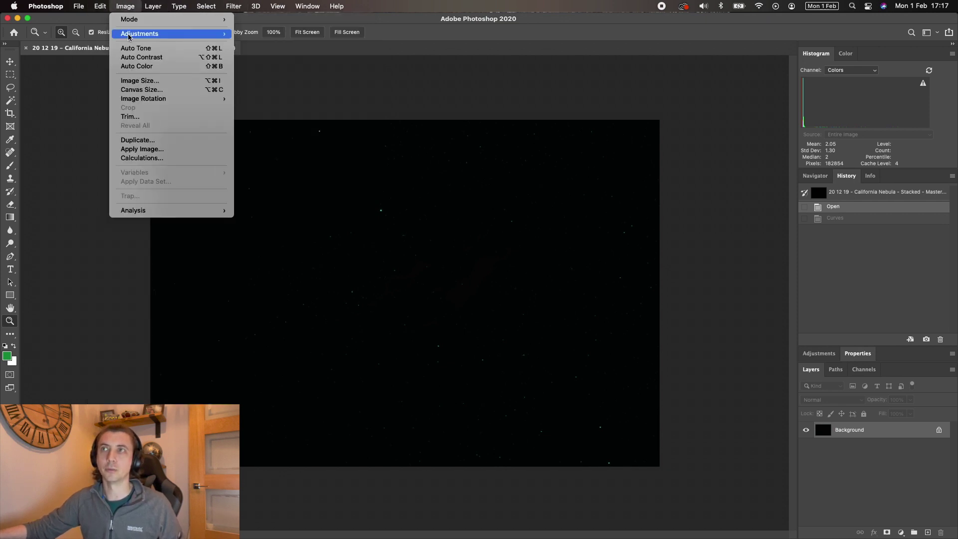
{"action": "left_click", "coordinate": [256, 52]}
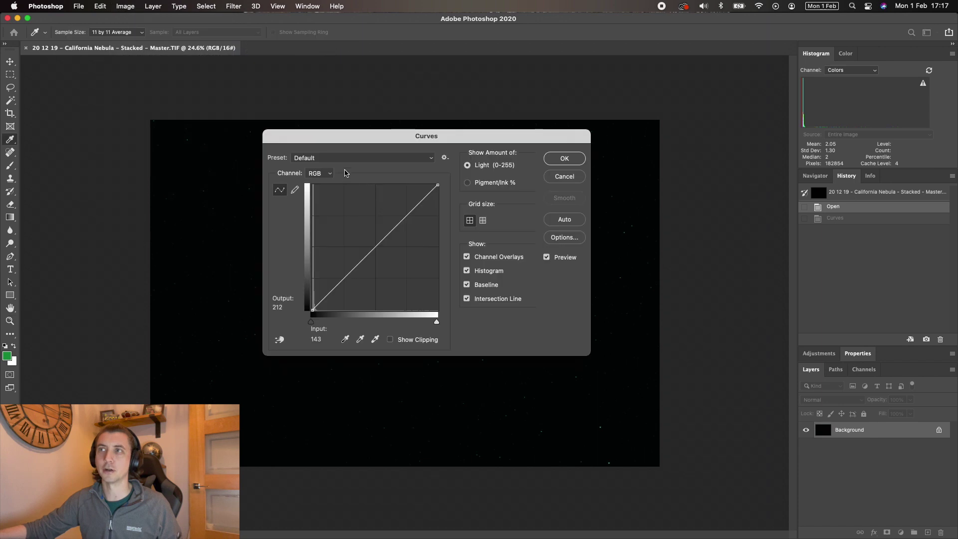
{"action": "left_click", "coordinate": [343, 160]}
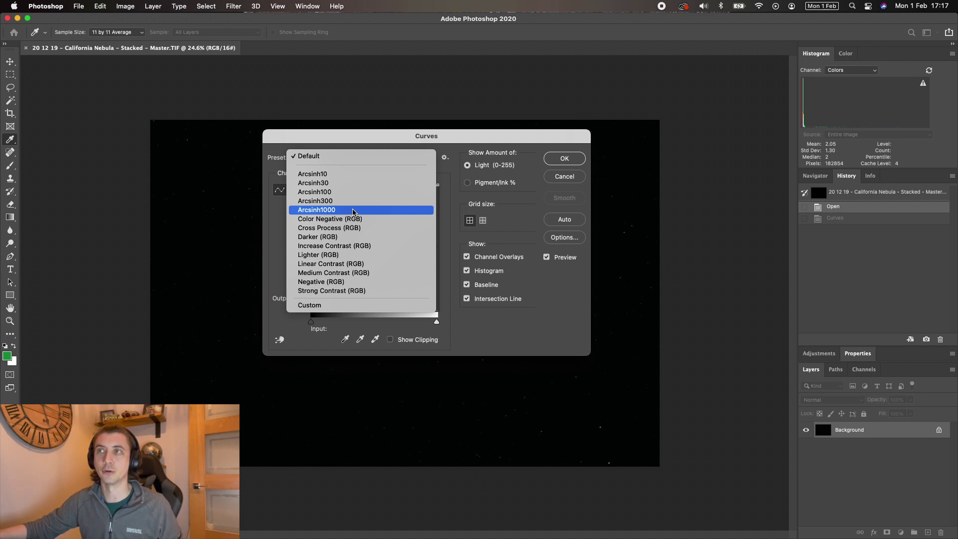
{"action": "left_click", "coordinate": [334, 138]}
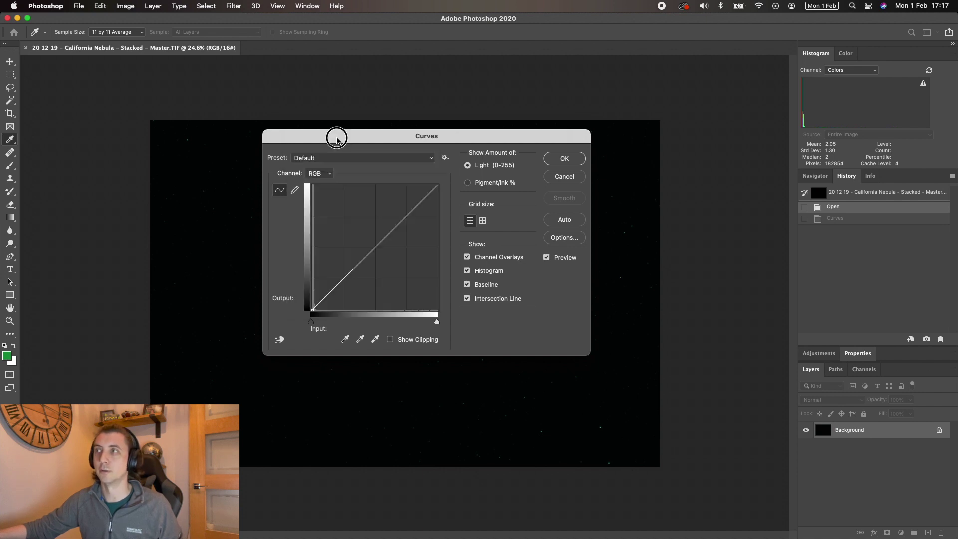
{"action": "left_click", "coordinate": [564, 177]}
{"action": "key", "text": "z"}
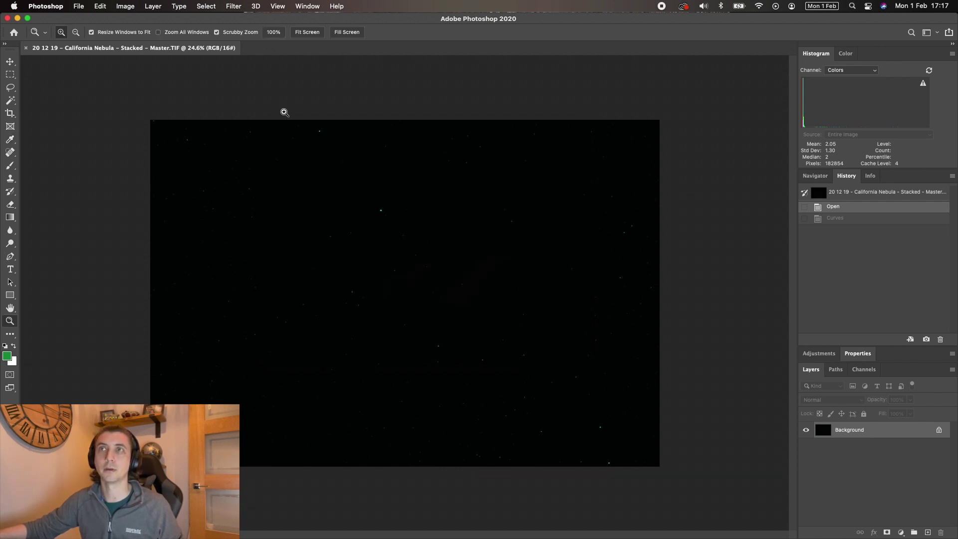
Step: Stretch the image with the Arcsinh1000 Curves preset
{"action": "left_click", "coordinate": [124, 7]}
{"action": "mouse_move", "coordinate": [150, 34]}
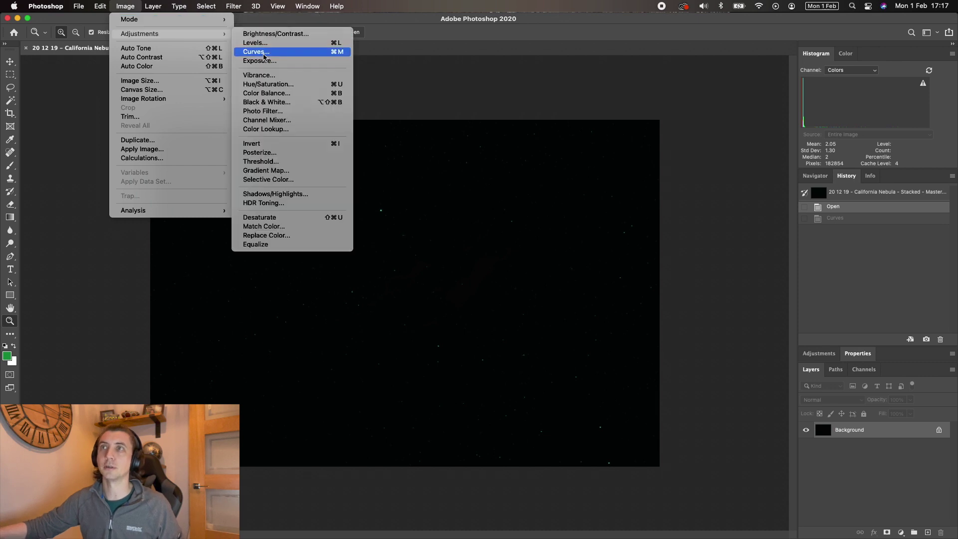
{"action": "left_click", "coordinate": [264, 54]}
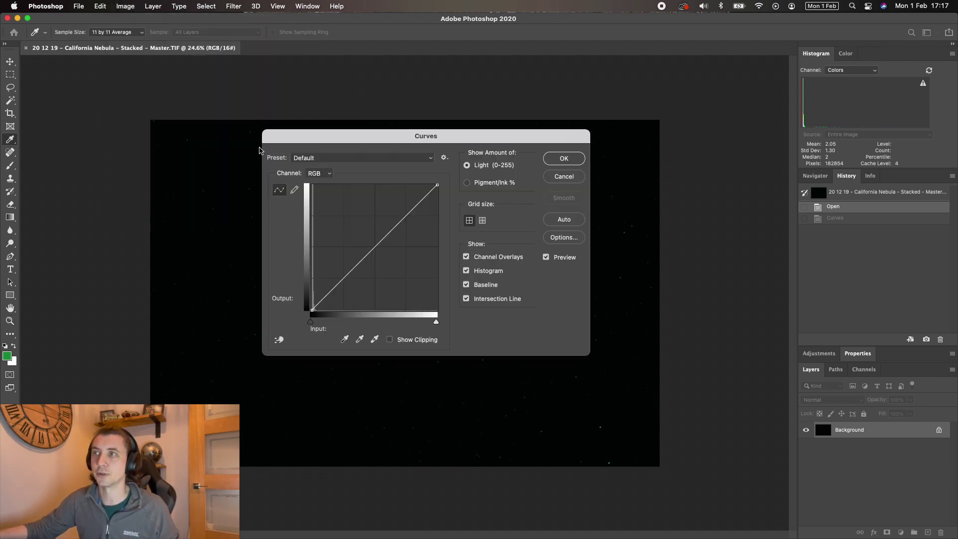
{"action": "left_click", "coordinate": [362, 158]}
{"action": "left_click", "coordinate": [355, 202]}
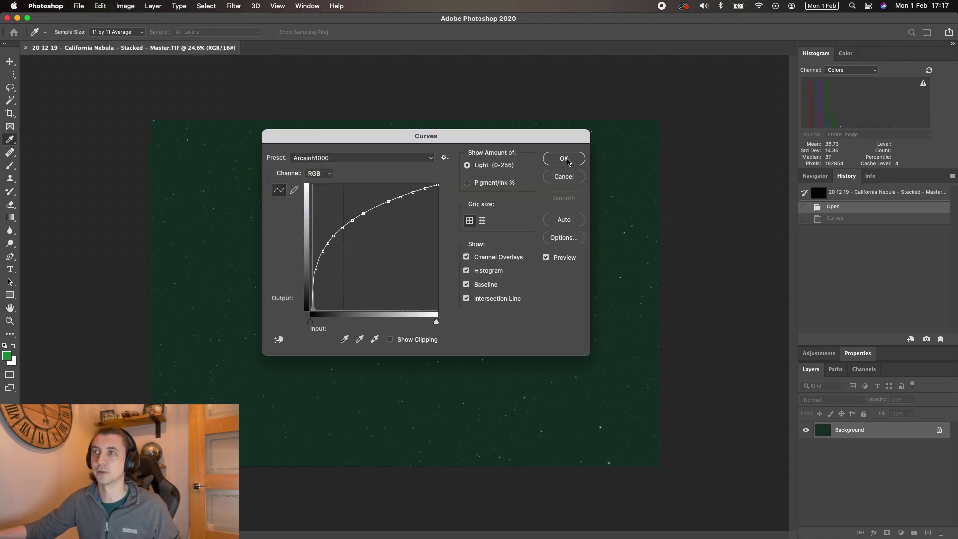
{"action": "left_click", "coordinate": [554, 158]}
{"action": "key", "text": "z"}
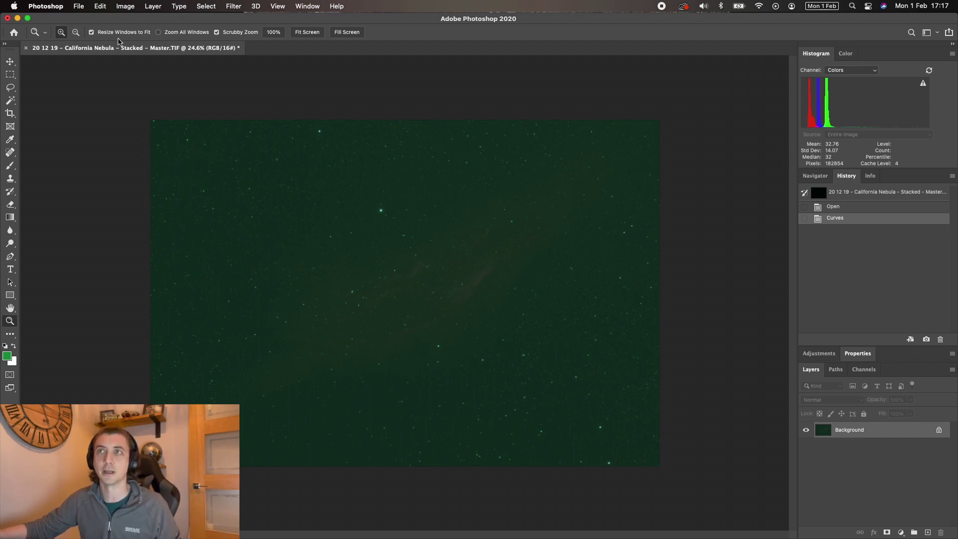
{"action": "left_click", "coordinate": [124, 7]}
Step: Set the Color Balance midtones to Magenta/Green -76 and Yellow/Blue -46
{"action": "mouse_move", "coordinate": [149, 34]}
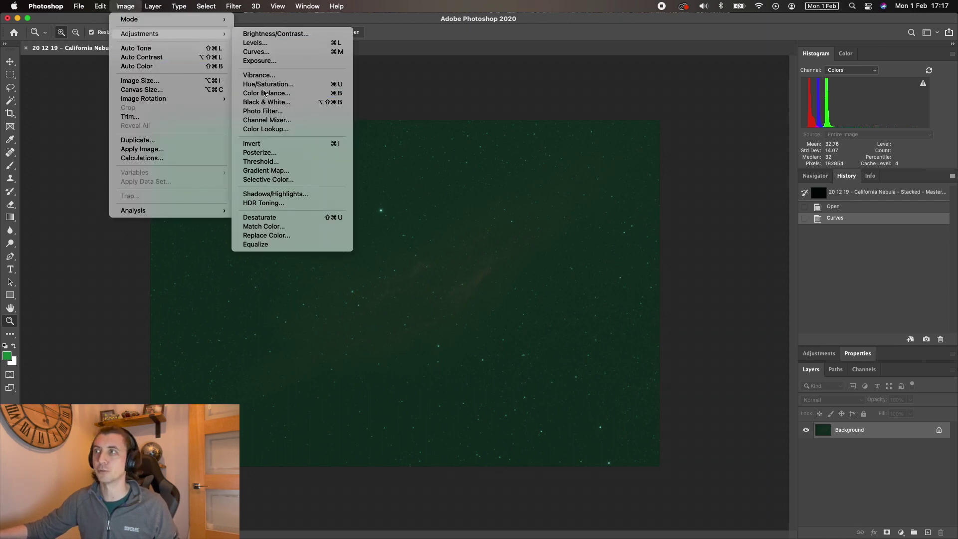
{"action": "key", "text": "Escape"}
{"action": "key", "text": "i"}
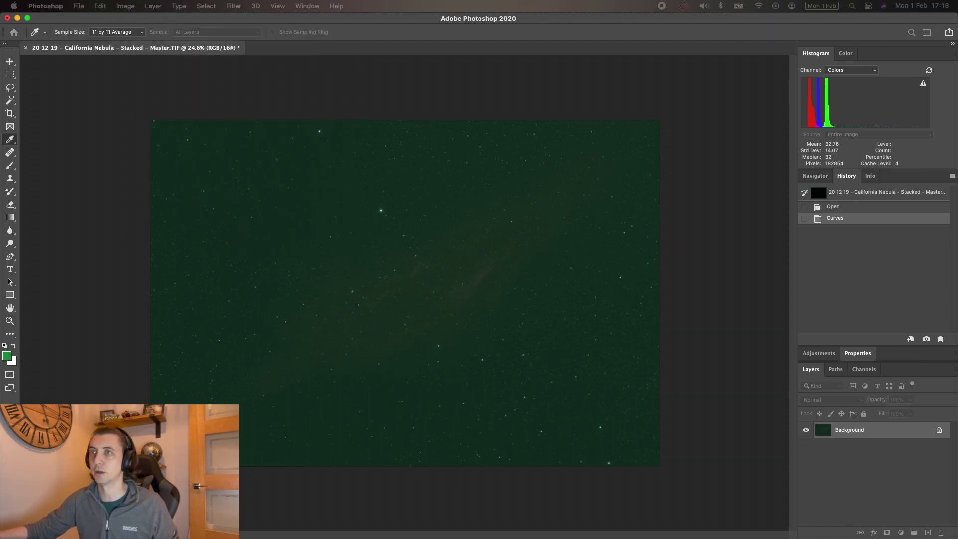
{"action": "key", "text": "super+b"}
{"action": "left_click_drag", "start_coordinate": [443, 188], "coordinate": [435, 181]}
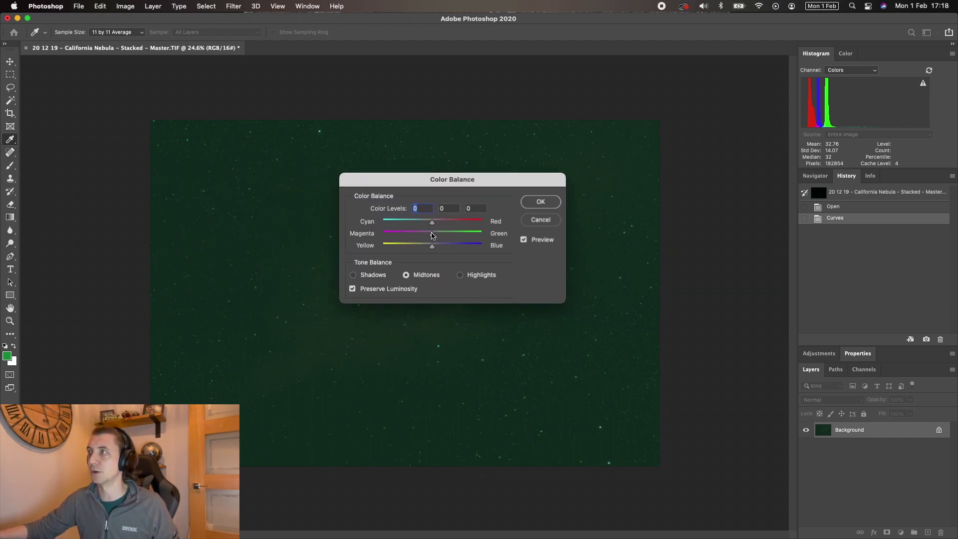
{"action": "left_click_drag", "start_coordinate": [432, 235], "coordinate": [409, 249]}
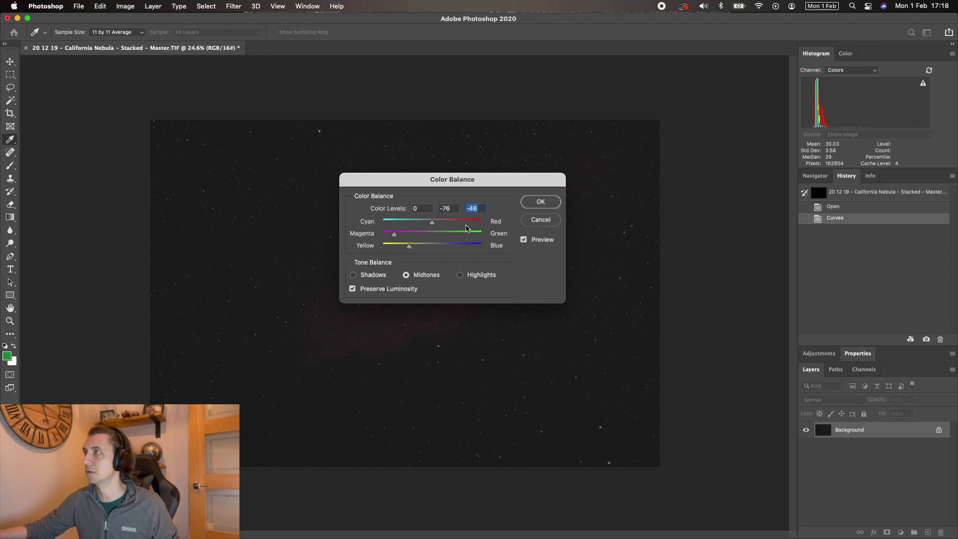
{"action": "left_click", "coordinate": [541, 202]}
{"action": "key", "text": "z"}
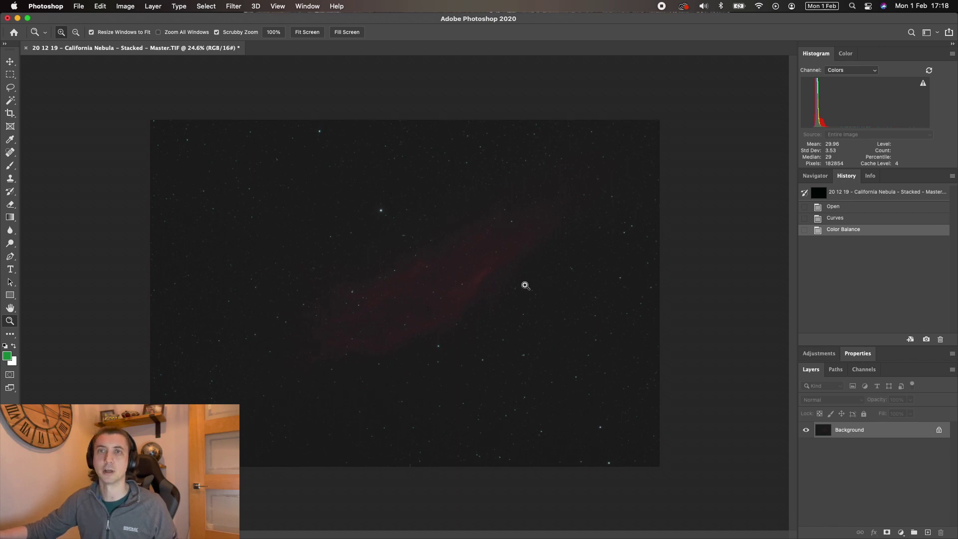
Step: Apply a second Curves stretch with the Arcsinh300 preset
{"action": "left_click", "coordinate": [125, 6]}
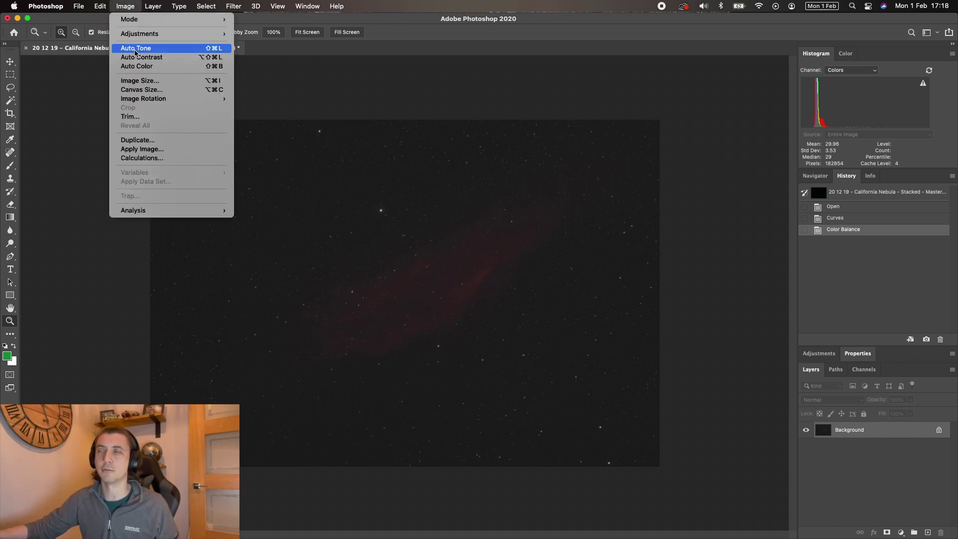
{"action": "mouse_move", "coordinate": [150, 33]}
{"action": "left_click", "coordinate": [276, 52]}
{"action": "left_click", "coordinate": [385, 158]}
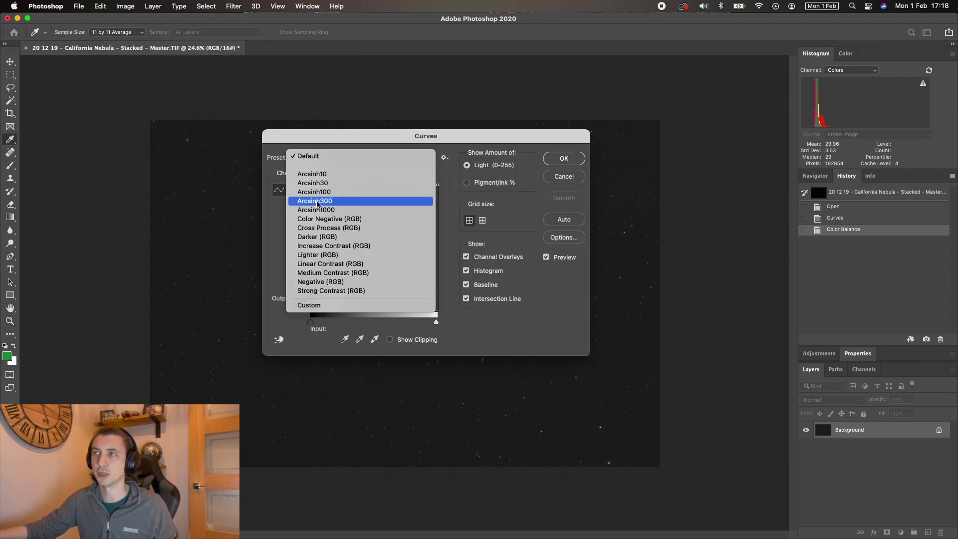
{"action": "left_click", "coordinate": [359, 200]}
{"action": "left_click", "coordinate": [563, 158]}
{"action": "key", "text": "z"}
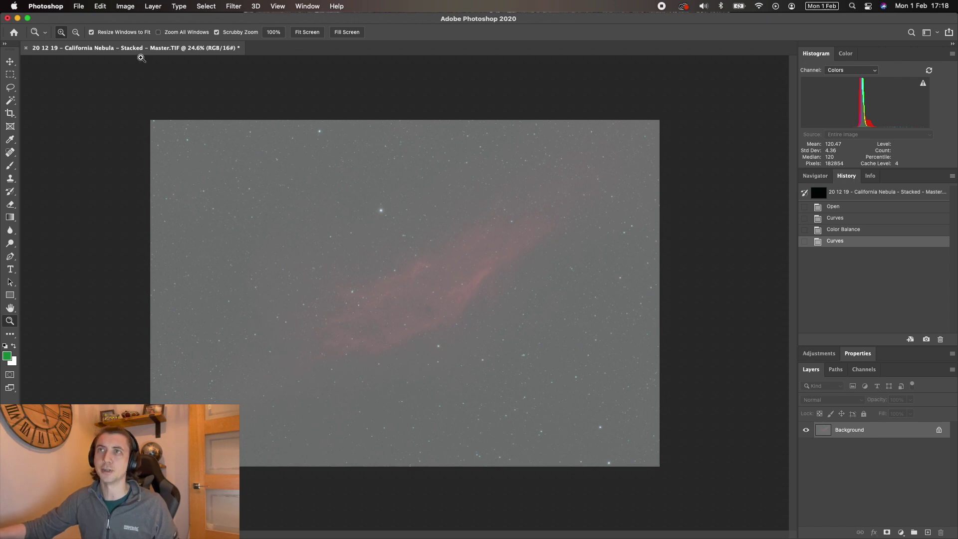
Step: Raise the Levels black input to 102 to darken the sky
{"action": "left_click", "coordinate": [126, 6]}
{"action": "mouse_move", "coordinate": [144, 33]}
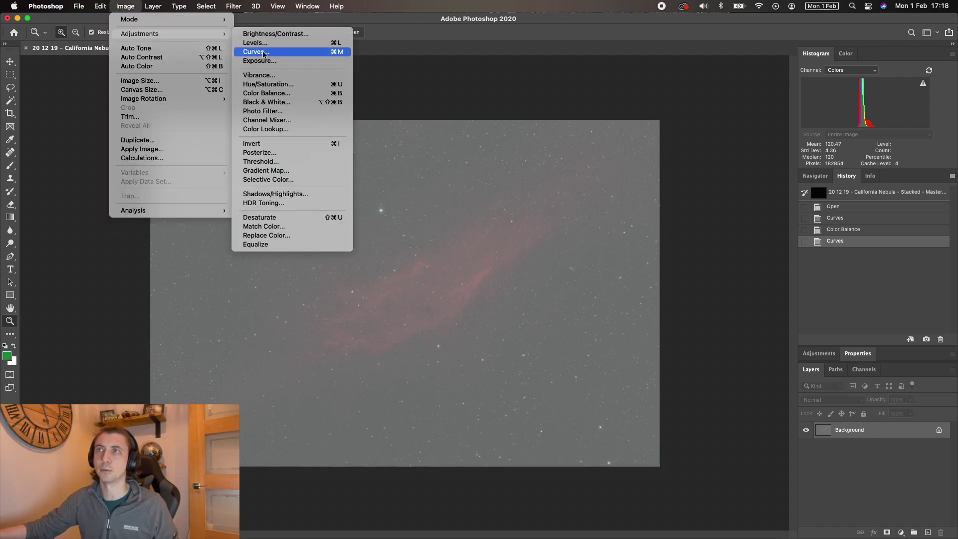
{"action": "left_click", "coordinate": [270, 52]}
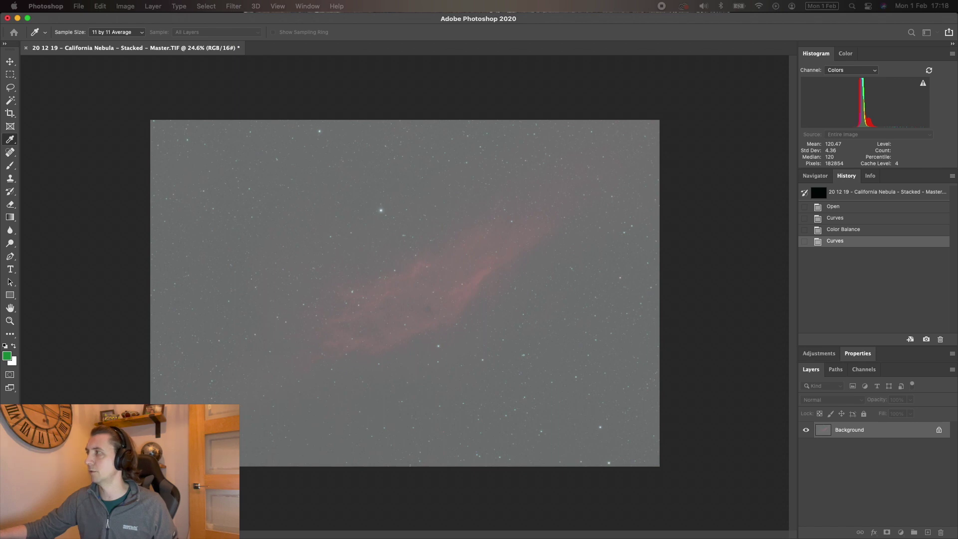
{"action": "left_click_drag", "start_coordinate": [573, 160], "coordinate": [364, 153]}
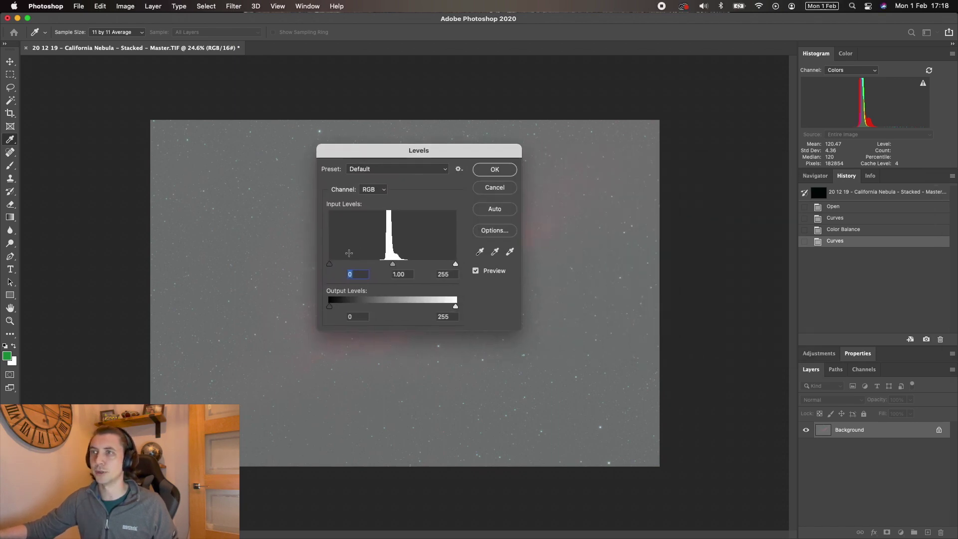
{"action": "left_click_drag", "start_coordinate": [330, 265], "coordinate": [380, 266]}
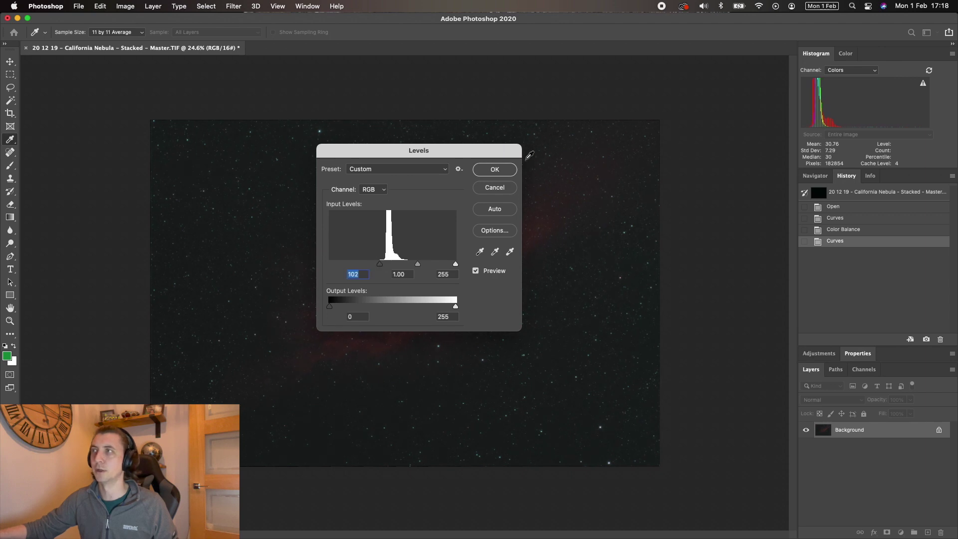
{"action": "left_click", "coordinate": [492, 171]}
{"action": "key", "text": "z"}
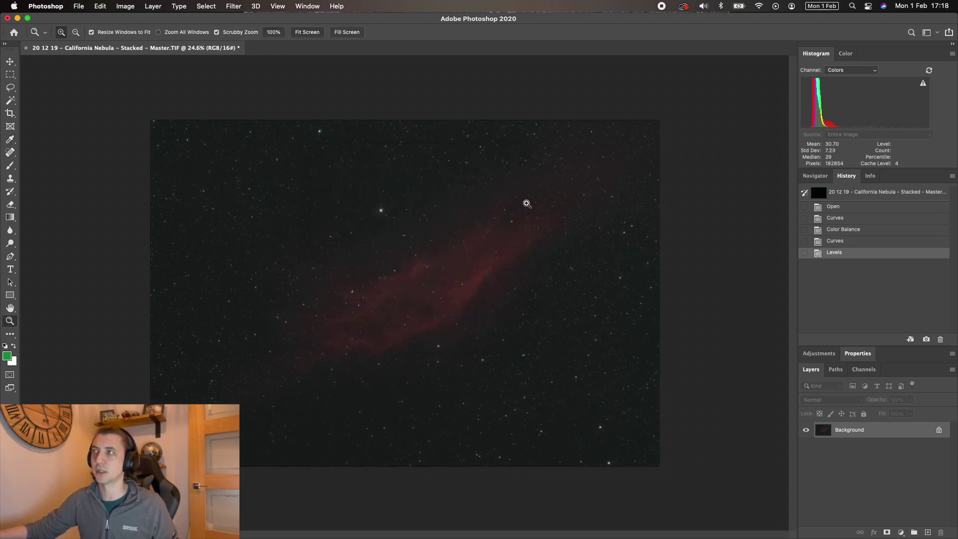
{"action": "left_click", "coordinate": [125, 6]}
Step: Set the Color Balance midtones to Magenta/Green -11 and Yellow/Blue -7
{"action": "mouse_move", "coordinate": [141, 34]}
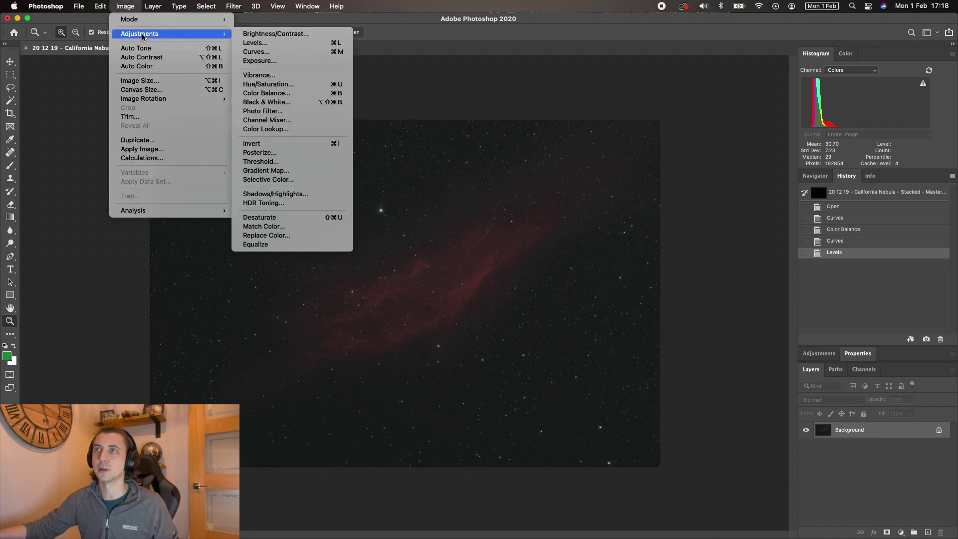
{"action": "left_click", "coordinate": [271, 95]}
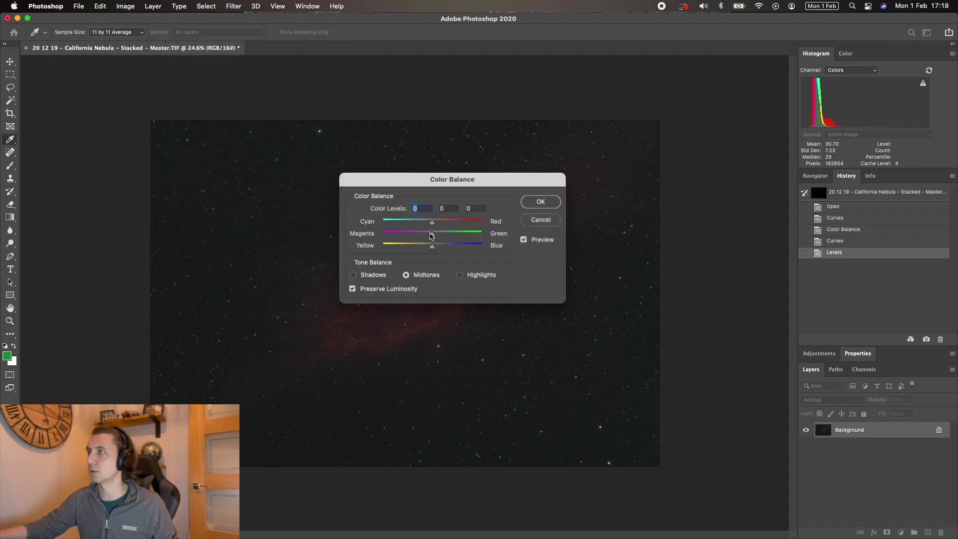
{"action": "left_click_drag", "start_coordinate": [432, 235], "coordinate": [429, 251]}
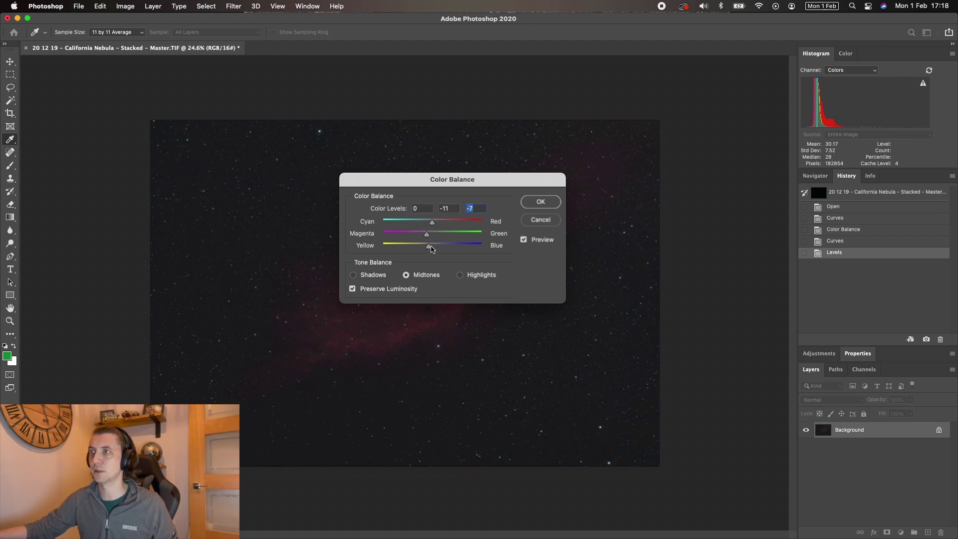
{"action": "left_click", "coordinate": [540, 201]}
{"action": "key", "text": "z"}
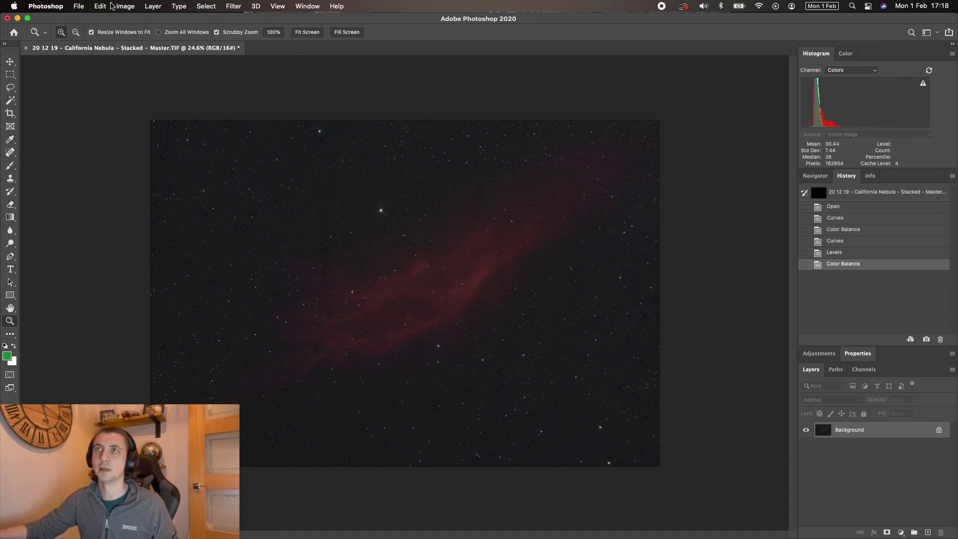
Step: Stretch the image again with the Arcsinh300 Curves preset
{"action": "left_click", "coordinate": [125, 6]}
{"action": "mouse_move", "coordinate": [139, 35]}
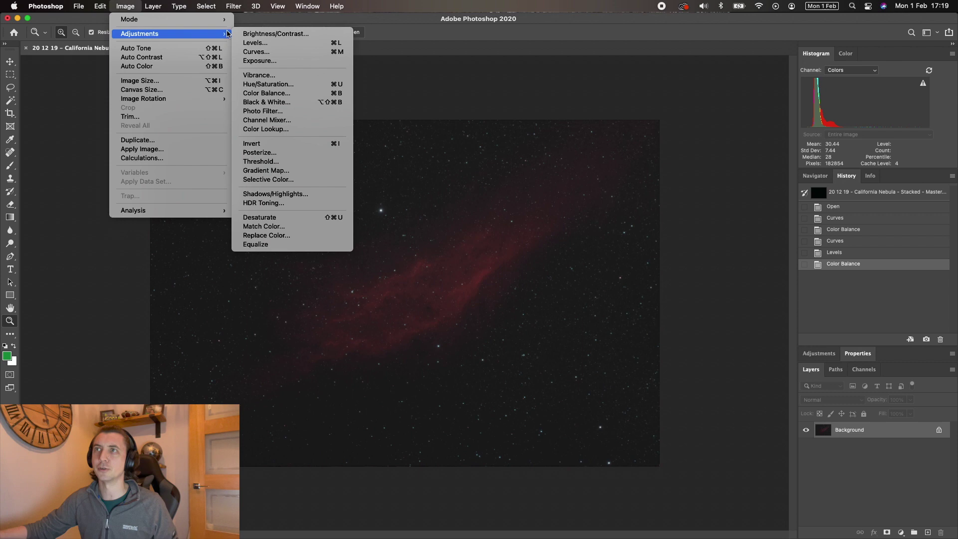
{"action": "left_click", "coordinate": [262, 53]}
{"action": "left_click", "coordinate": [389, 160]}
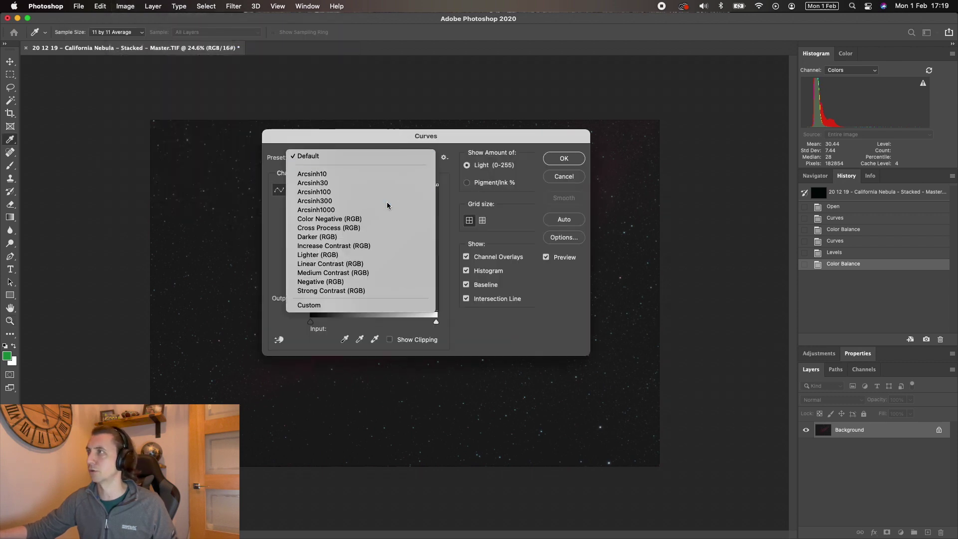
{"action": "left_click", "coordinate": [387, 202]}
{"action": "left_click", "coordinate": [560, 157]}
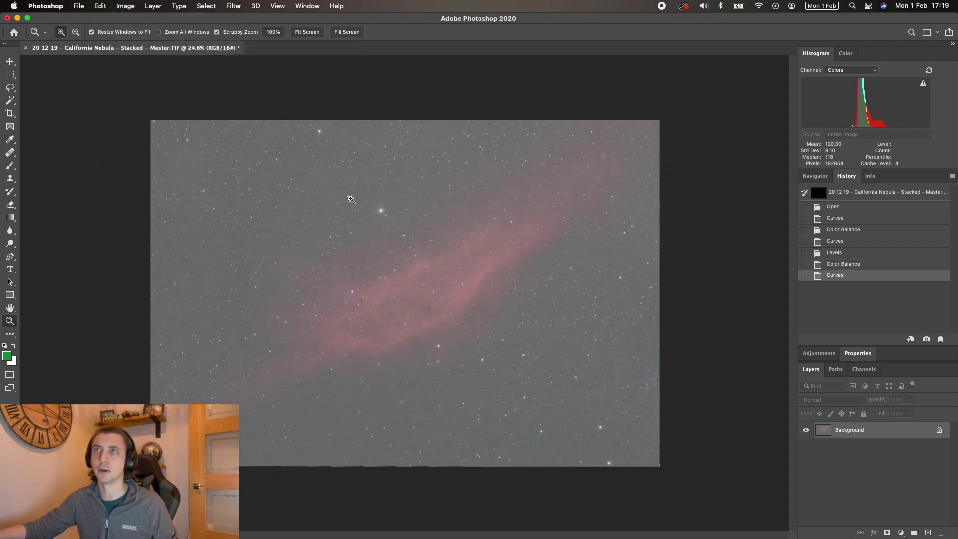
Step: Raise the Levels black input to 91 to darken the background
{"action": "left_click", "coordinate": [129, 8]}
{"action": "mouse_move", "coordinate": [150, 33]}
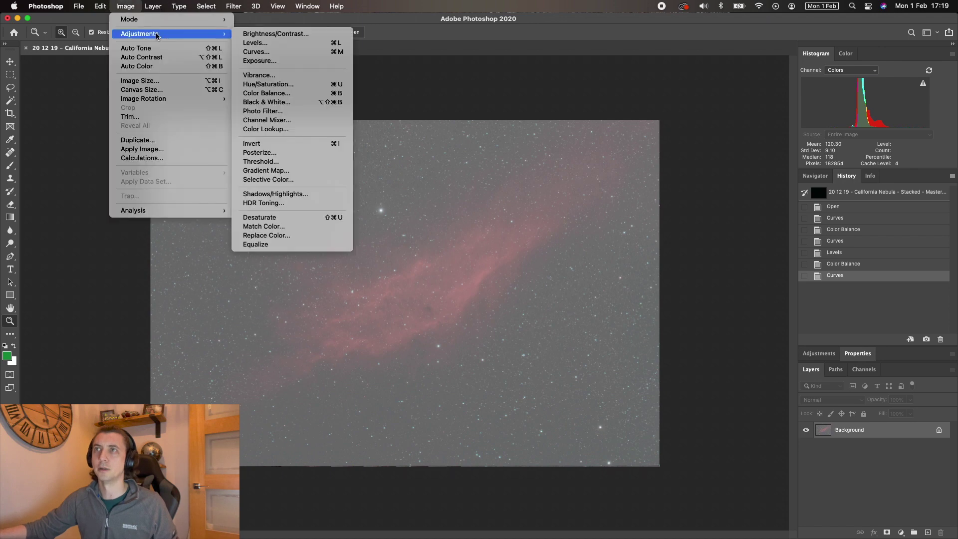
{"action": "left_click", "coordinate": [283, 45]}
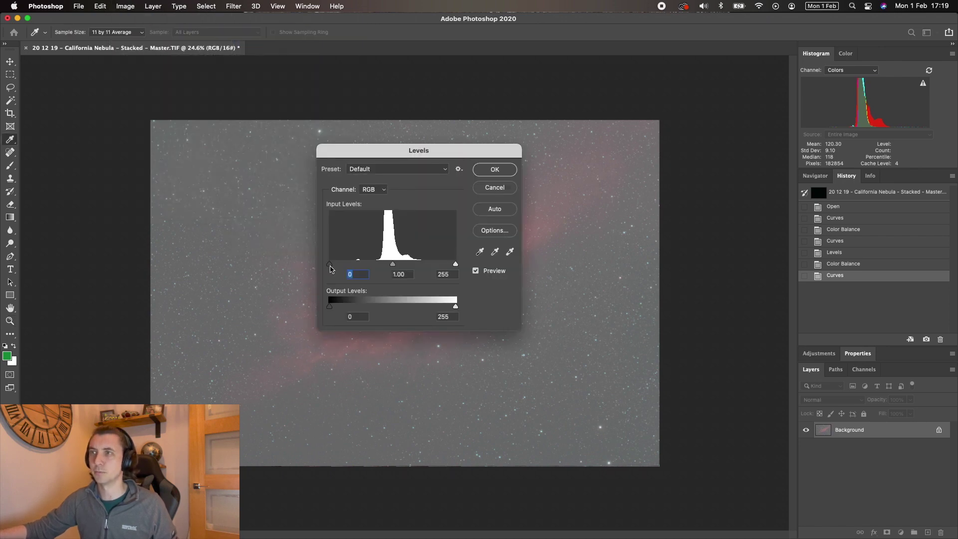
{"action": "left_click_drag", "start_coordinate": [331, 268], "coordinate": [372, 265]}
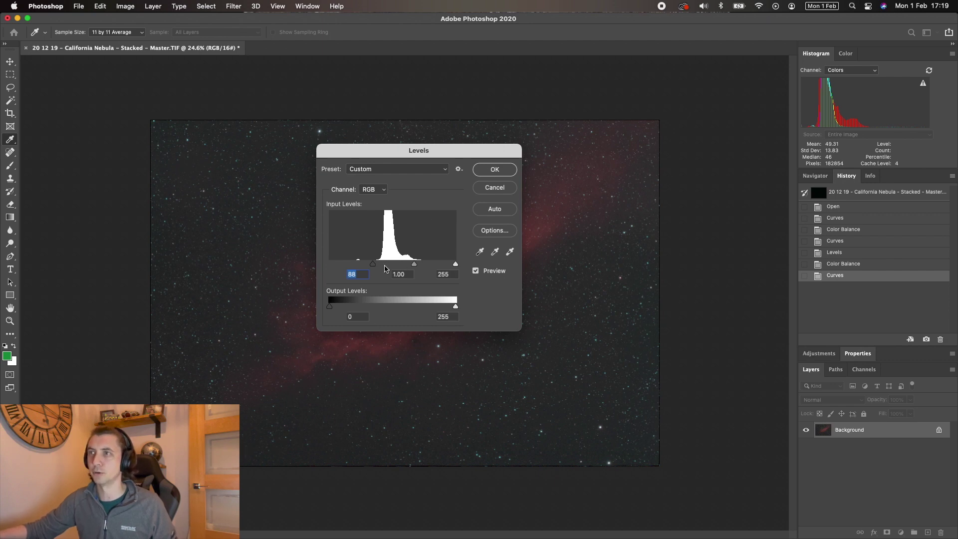
{"action": "left_click_drag", "start_coordinate": [374, 266], "coordinate": [375, 265]}
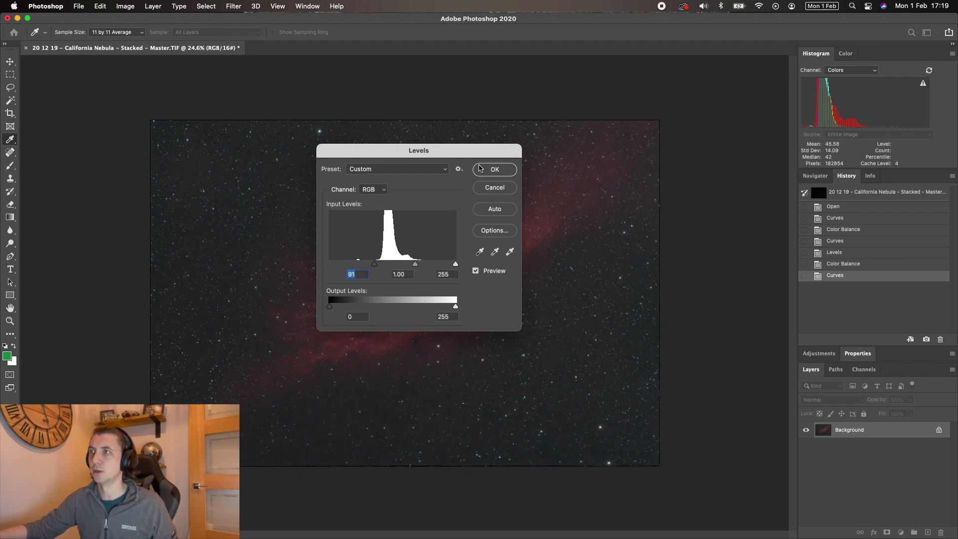
{"action": "left_click", "coordinate": [494, 170]}
{"action": "key", "text": "z"}
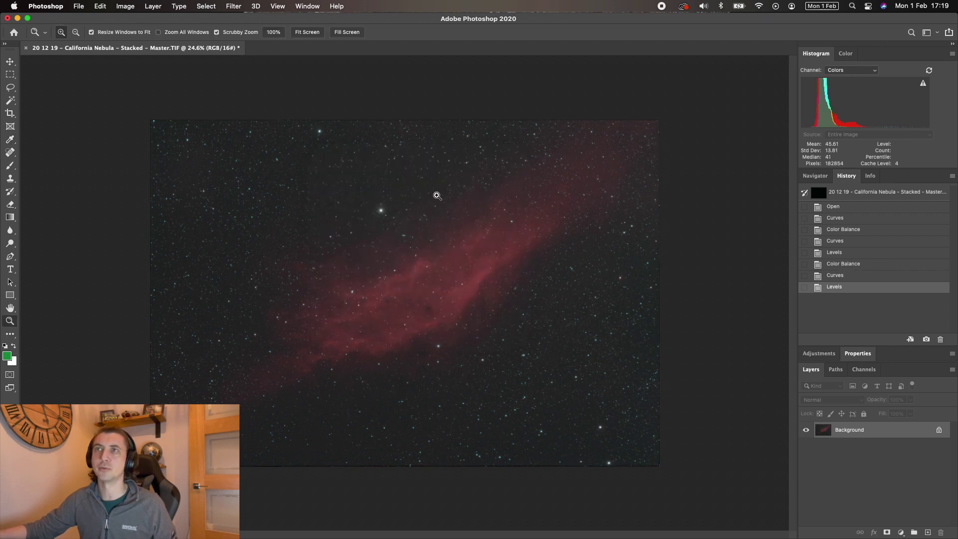
{"action": "left_click", "coordinate": [133, 7]}
{"action": "mouse_move", "coordinate": [131, 33]}
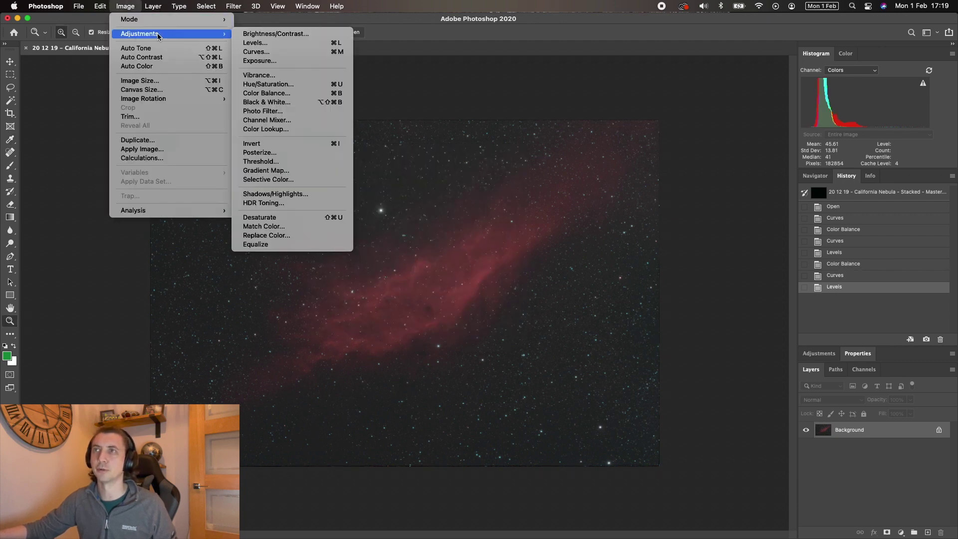
{"action": "left_click", "coordinate": [277, 52]}
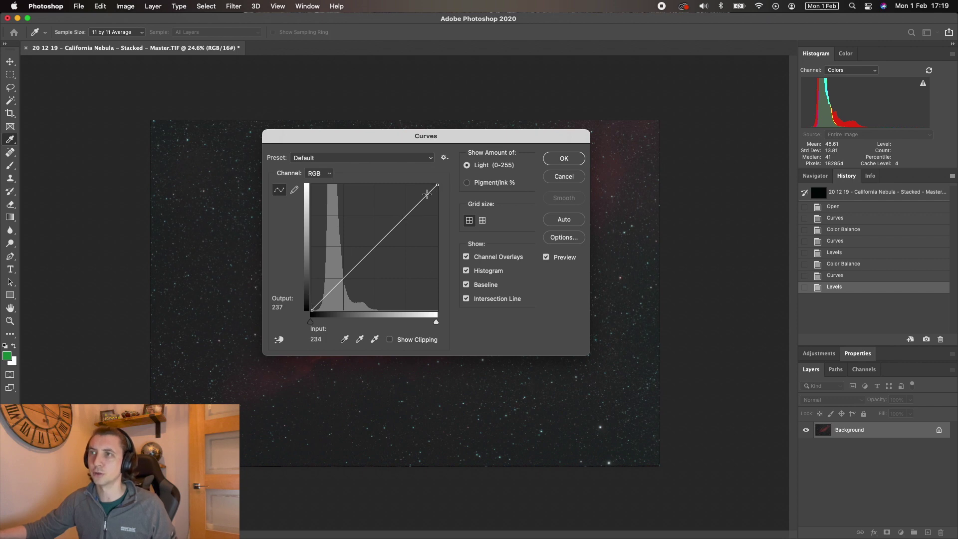
Step: Bow the upper part of the curve upward to brighten the nebula
{"action": "left_click_drag", "start_coordinate": [426, 194], "coordinate": [423, 190]}
{"action": "left_click_drag", "start_coordinate": [378, 135], "coordinate": [686, 126]}
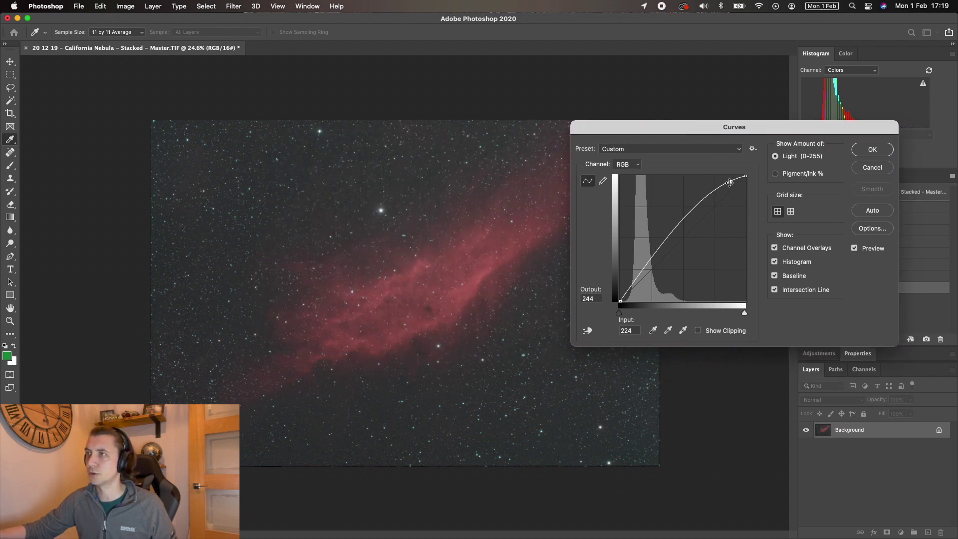
{"action": "left_click_drag", "start_coordinate": [730, 181], "coordinate": [721, 182]}
{"action": "left_click", "coordinate": [858, 151]}
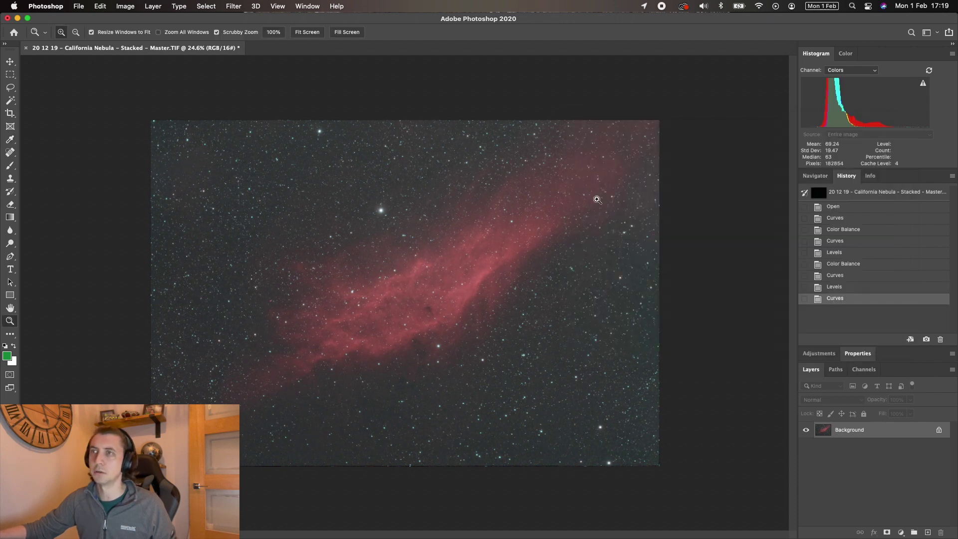
{"action": "key", "text": "z"}
Step: Set the Levels black input to 13 to deepen the background
{"action": "left_click", "coordinate": [125, 6]}
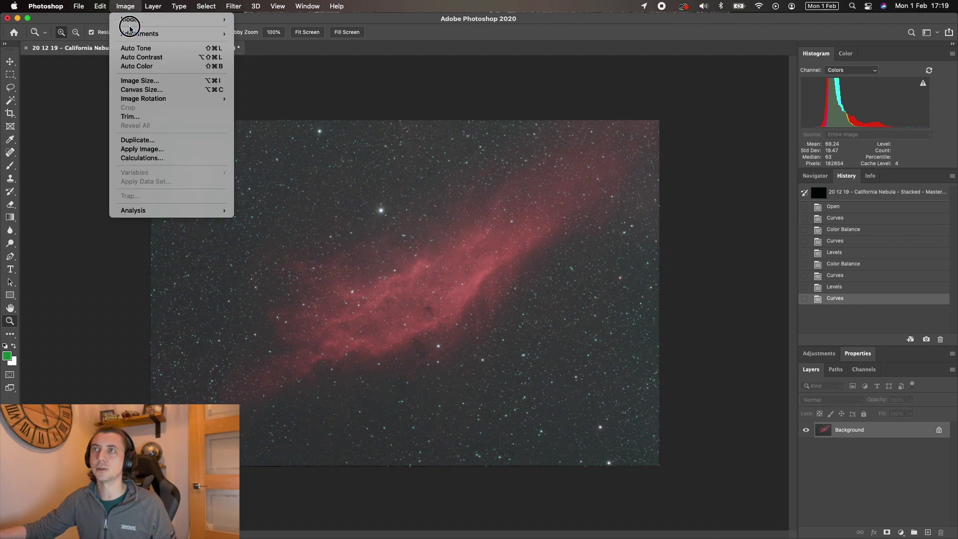
{"action": "mouse_move", "coordinate": [220, 35]}
{"action": "left_click", "coordinate": [248, 41]}
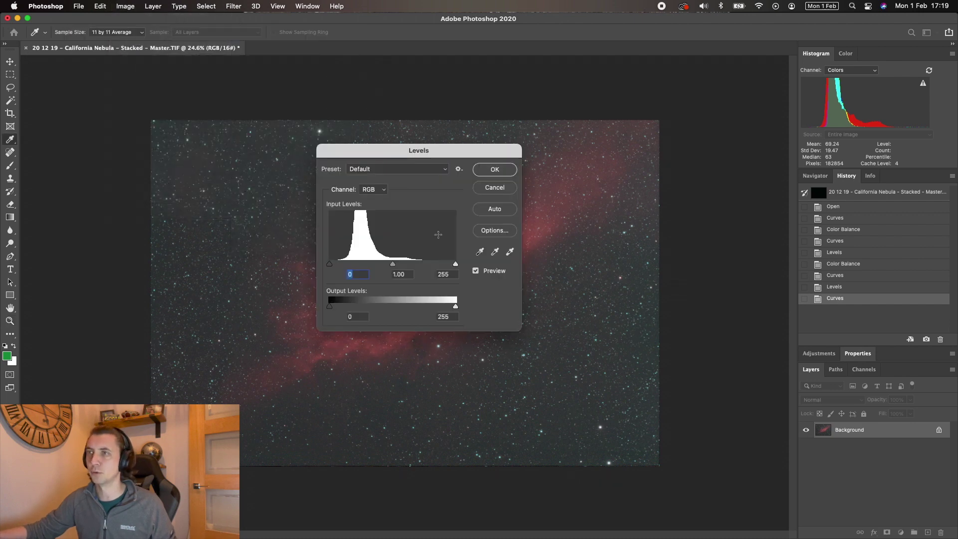
{"action": "left_click_drag", "start_coordinate": [329, 263], "coordinate": [336, 264]}
{"action": "left_click", "coordinate": [492, 170]}
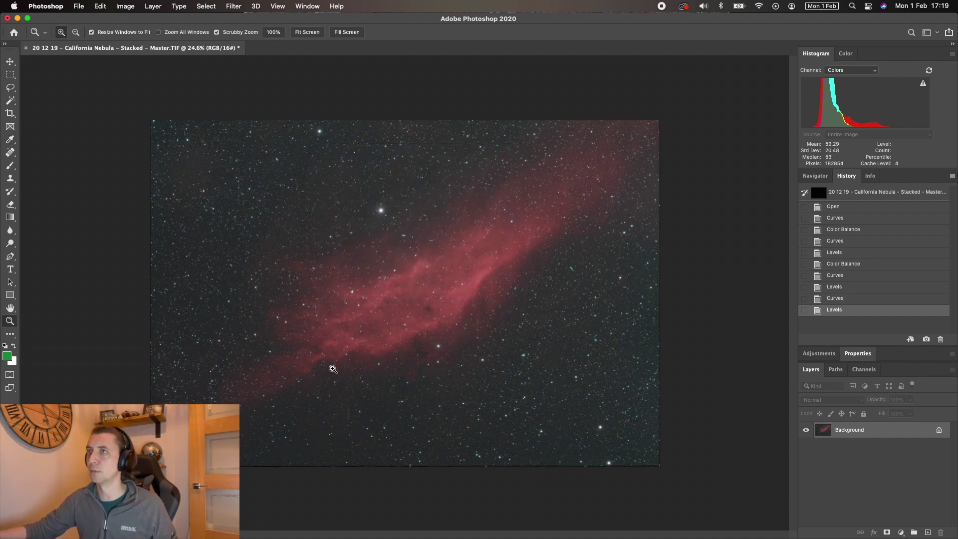
Step: In the Camera Raw filter, set sharpening to 30 and raise noise reduction
{"action": "left_click", "coordinate": [234, 6]}
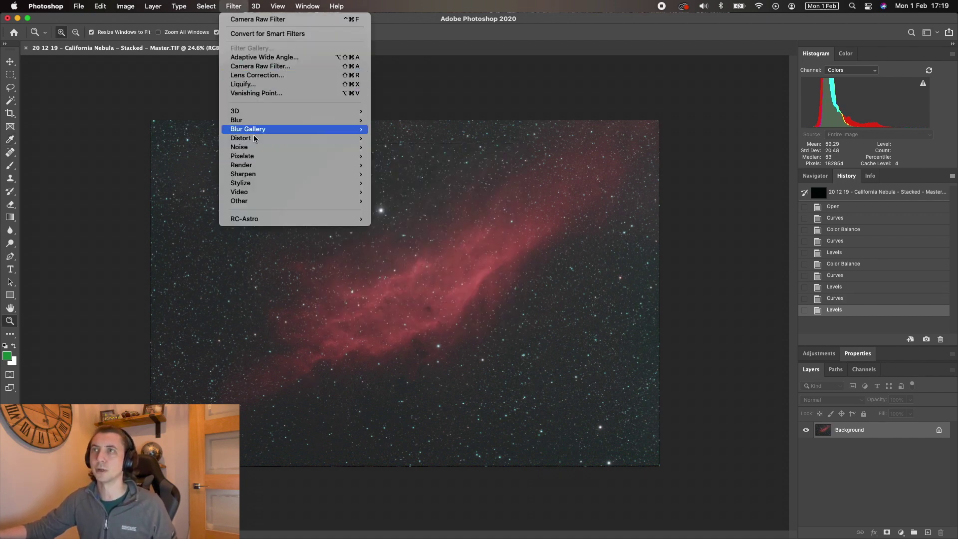
{"action": "left_click", "coordinate": [272, 66]}
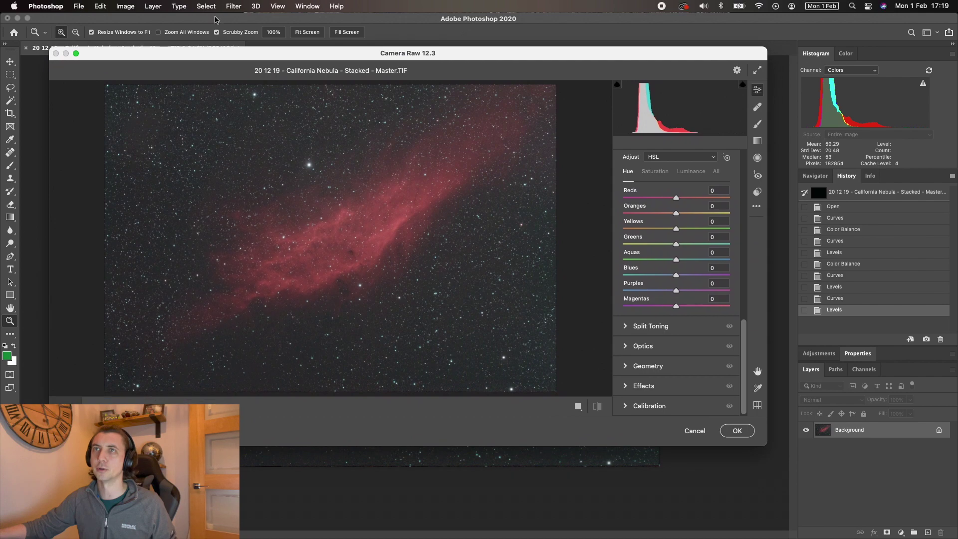
{"action": "left_click", "coordinate": [76, 53]}
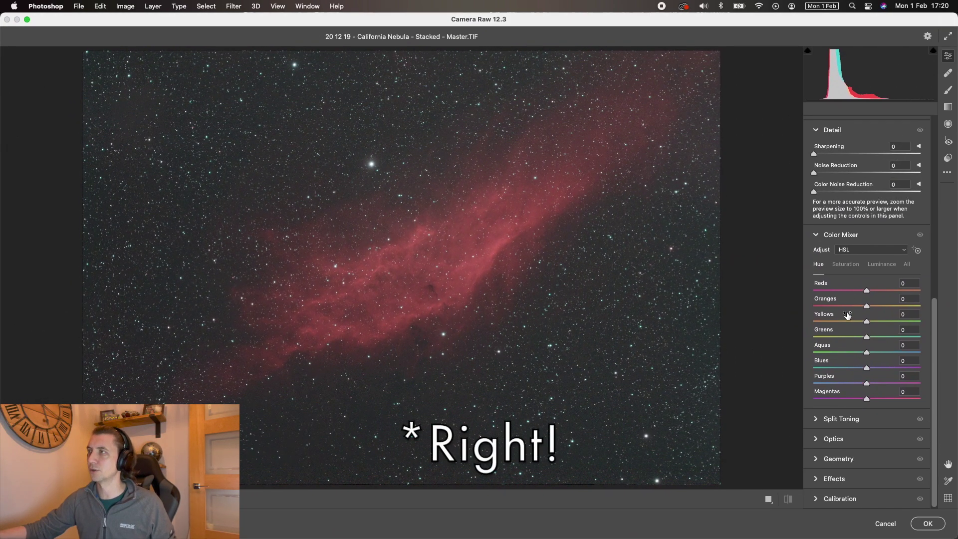
{"action": "scroll", "coordinate": [850, 318], "scroll_direction": "up", "scroll_amount": 5}
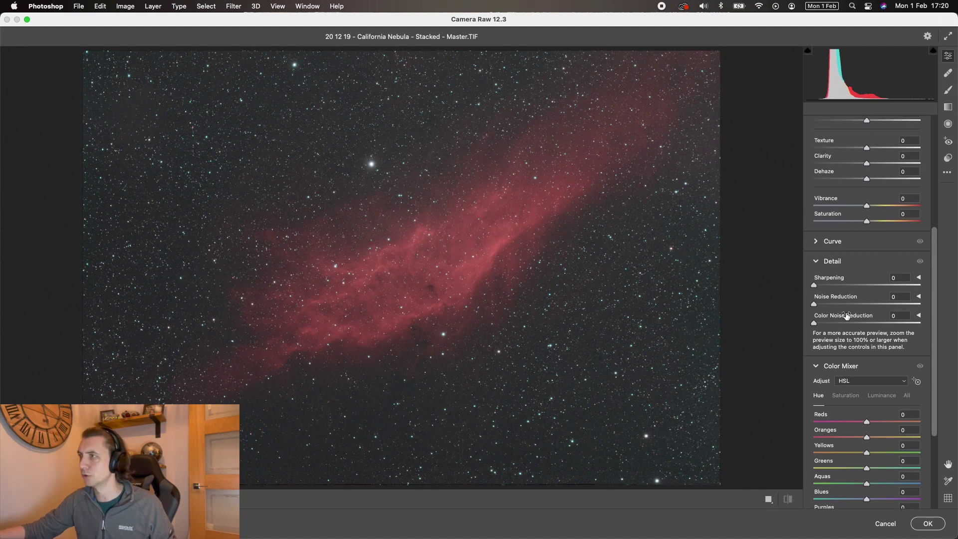
{"action": "left_click_drag", "start_coordinate": [816, 287], "coordinate": [838, 288]}
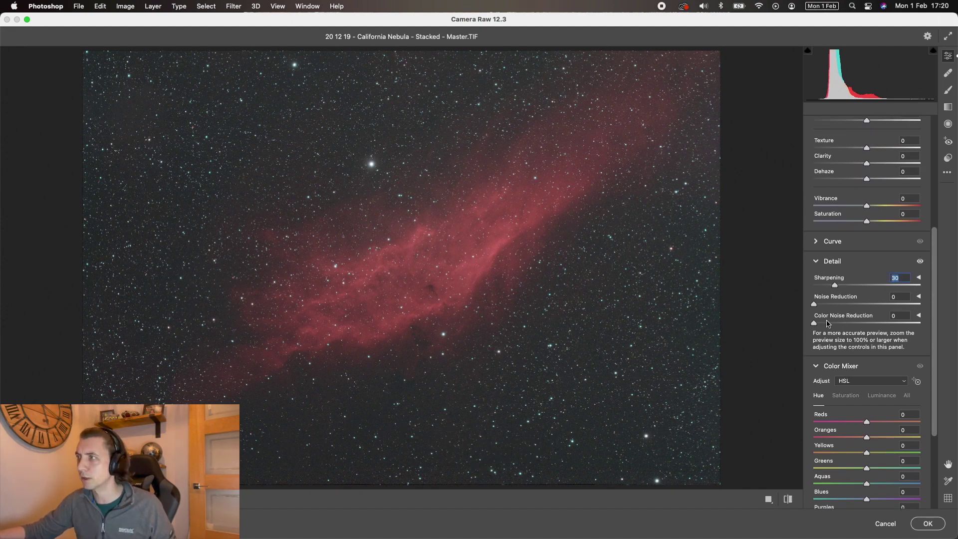
{"action": "left_click_drag", "start_coordinate": [814, 306], "coordinate": [848, 306]}
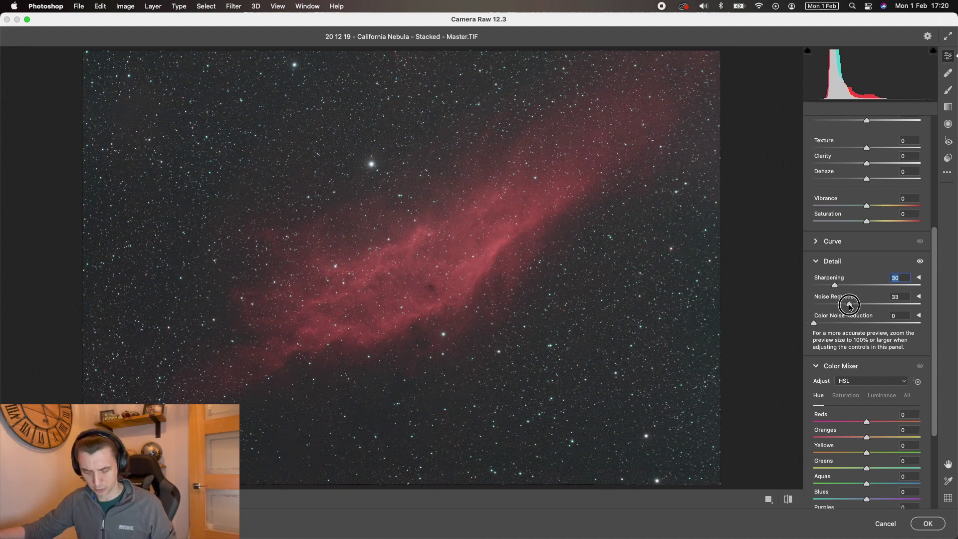
Step: Set noise reduction 35, colour noise 37, vibrance +23 and saturation +17, then apply
{"action": "key", "text": "alt"}
{"action": "scroll", "coordinate": [670, 311], "scroll_direction": "up", "scroll_amount": 2}
{"action": "scroll", "coordinate": [670, 311], "scroll_direction": "up", "scroll_amount": 5}
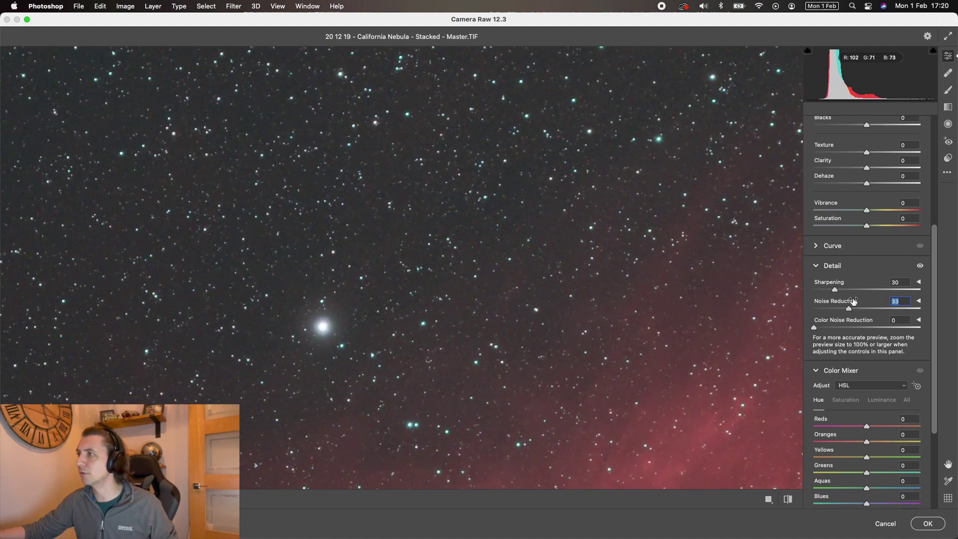
{"action": "scroll", "coordinate": [845, 311], "scroll_direction": "up", "scroll_amount": 1}
{"action": "mouse_move", "coordinate": [852, 311]}
{"action": "left_mouse_down"}
{"action": "mouse_move", "coordinate": [811, 312]}
{"action": "mouse_move", "coordinate": [870, 313]}
{"action": "mouse_move", "coordinate": [847, 310]}
{"action": "mouse_move", "coordinate": [854, 329]}
{"action": "left_mouse_up"}
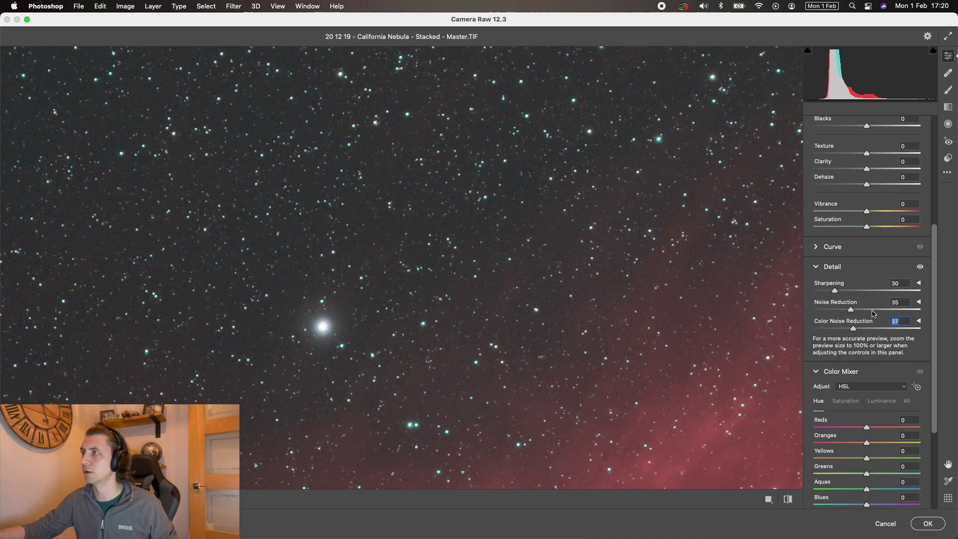
{"action": "scroll", "coordinate": [873, 299], "scroll_direction": "up", "scroll_amount": 6}
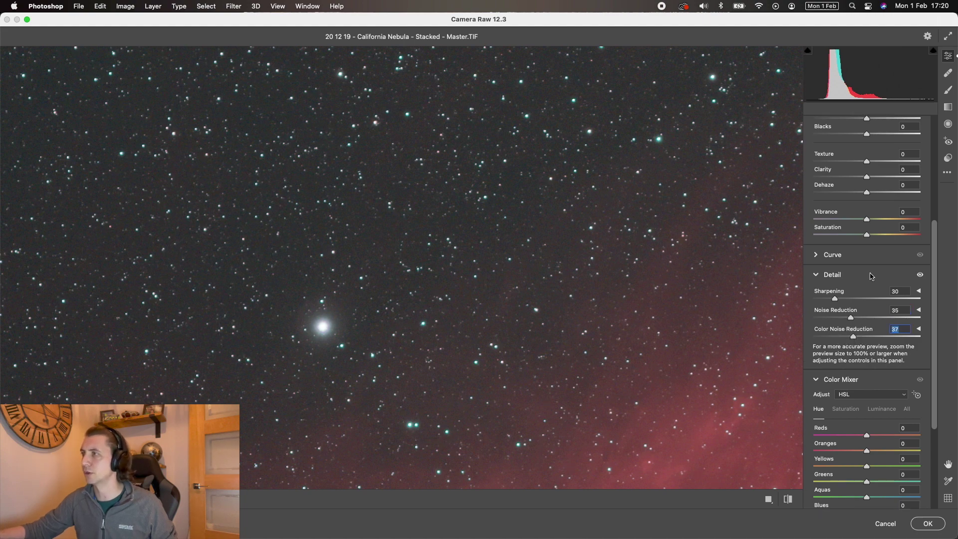
{"action": "left_click", "coordinate": [535, 313], "text": "alt"}
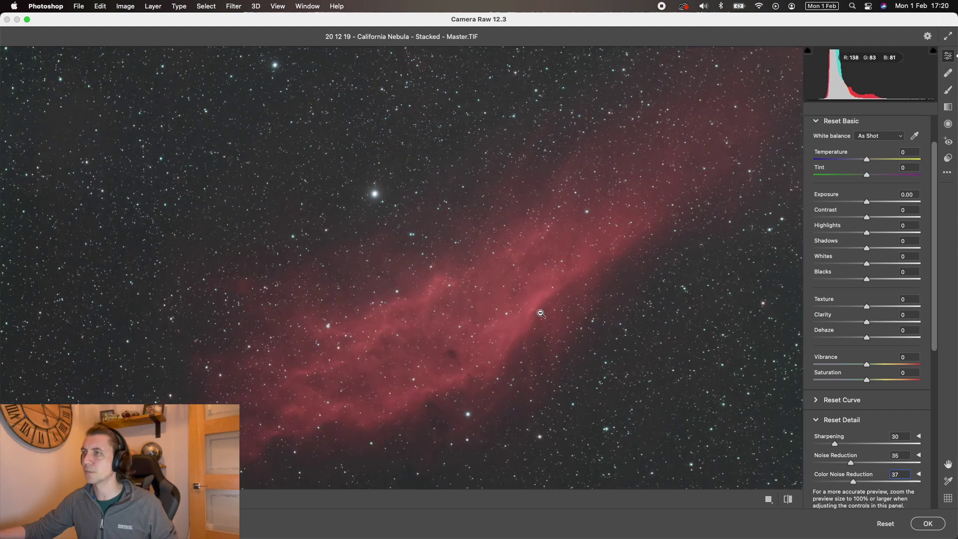
{"action": "left_click", "coordinate": [541, 313], "text": "alt"}
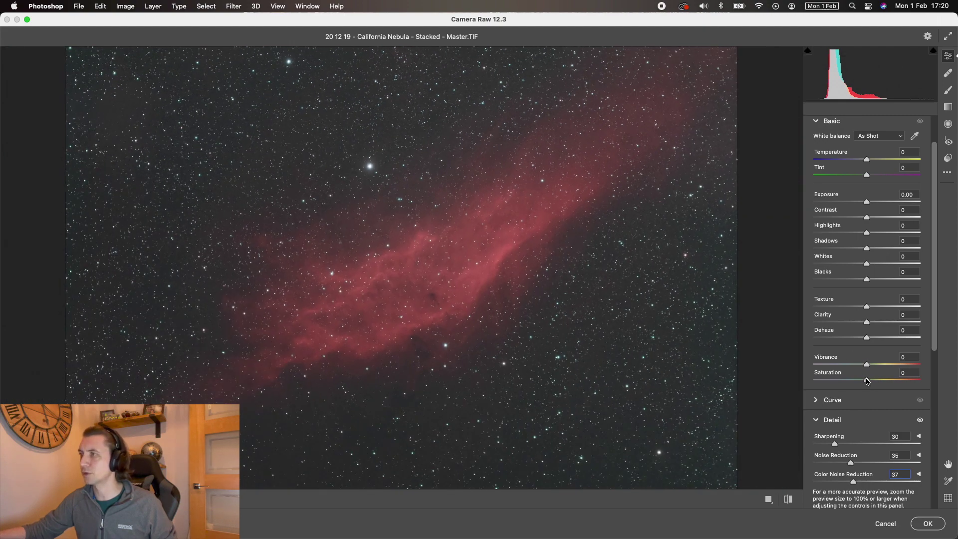
{"action": "mouse_move", "coordinate": [868, 366]}
{"action": "left_mouse_down"}
{"action": "mouse_move", "coordinate": [881, 367]}
{"action": "mouse_move", "coordinate": [873, 364]}
{"action": "mouse_move", "coordinate": [877, 381]}
{"action": "left_mouse_up"}
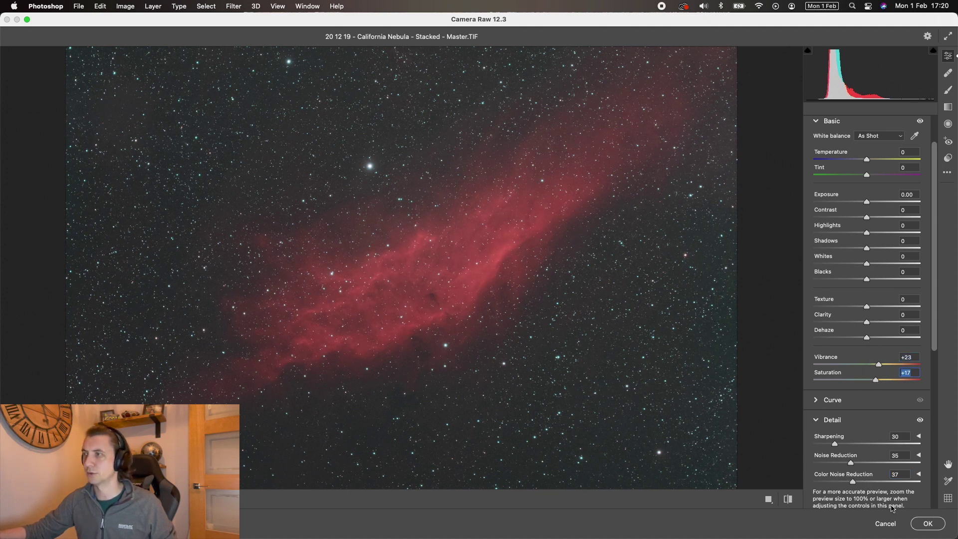
{"action": "left_click", "coordinate": [938, 524]}
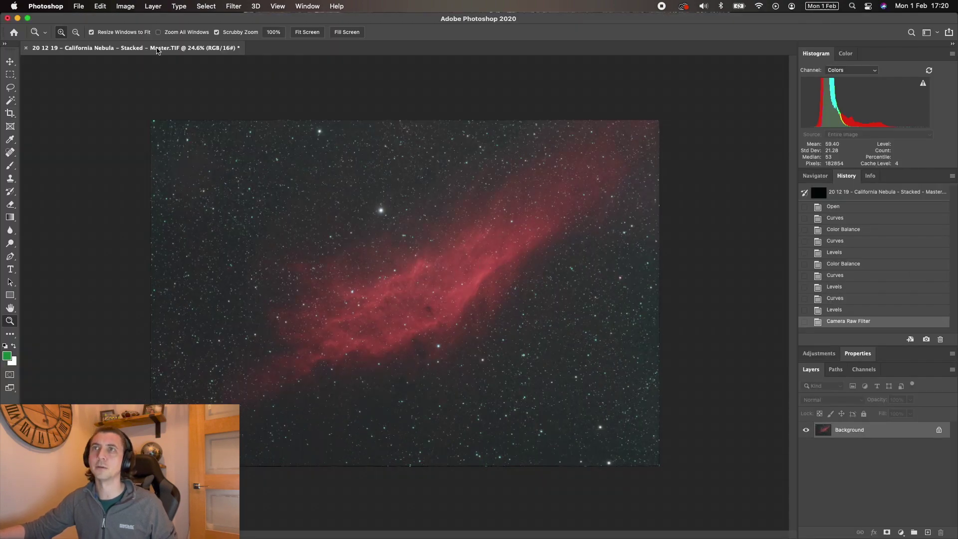
Step: Brighten the image by raising the upper curve point in Curves
{"action": "left_click", "coordinate": [123, 6]}
{"action": "mouse_move", "coordinate": [171, 35]}
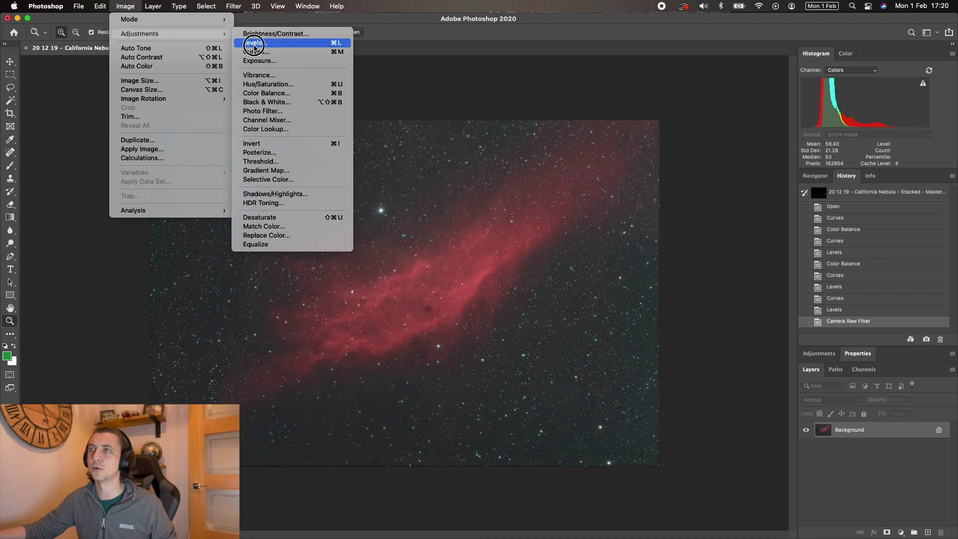
{"action": "left_click", "coordinate": [320, 56]}
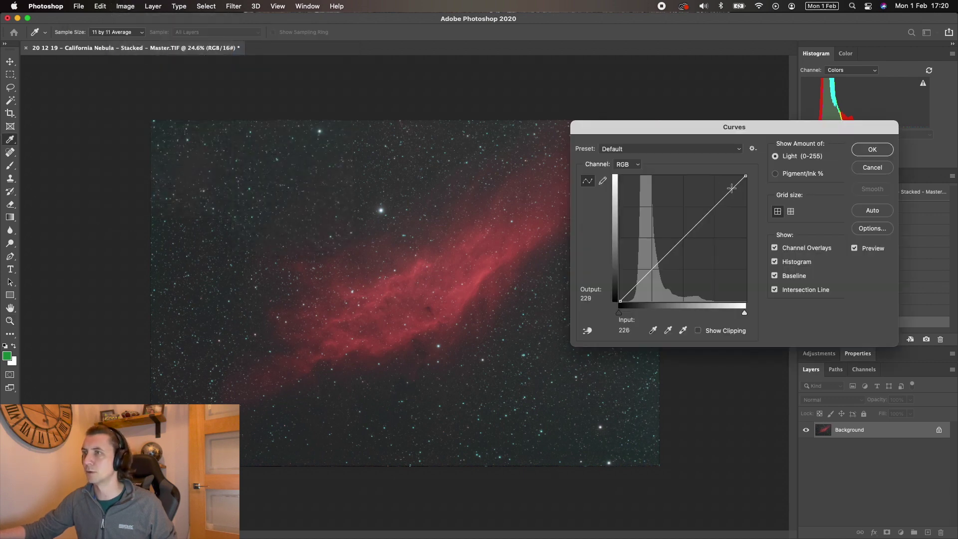
{"action": "left_click_drag", "start_coordinate": [732, 187], "coordinate": [731, 182]}
{"action": "left_click", "coordinate": [858, 149]}
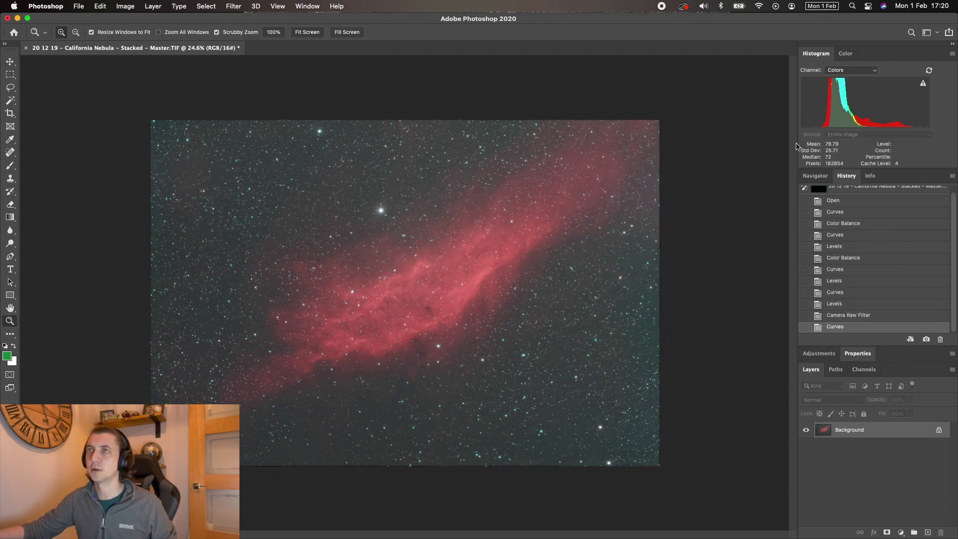
Step: Set the Levels black input to 22 to deepen the sky
{"action": "left_click", "coordinate": [125, 6]}
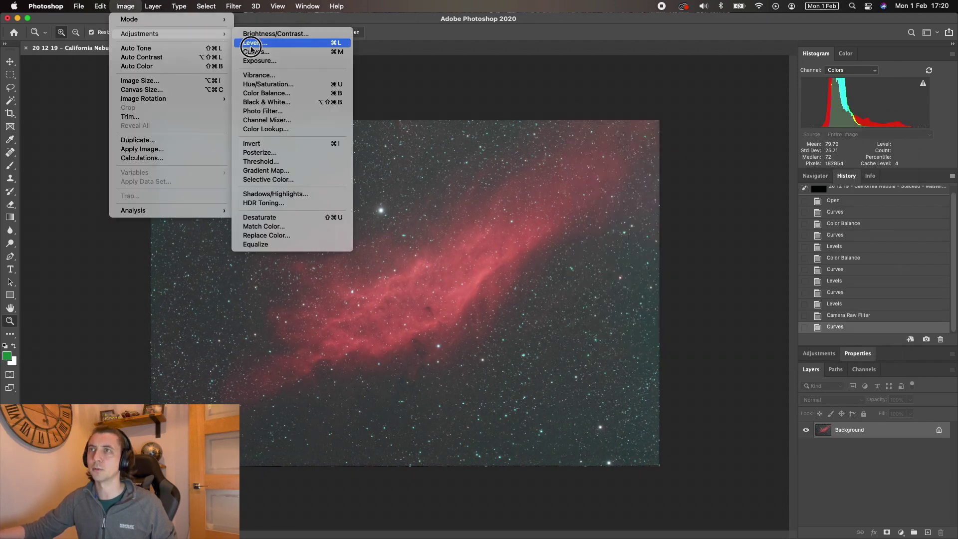
{"action": "left_click", "coordinate": [258, 45]}
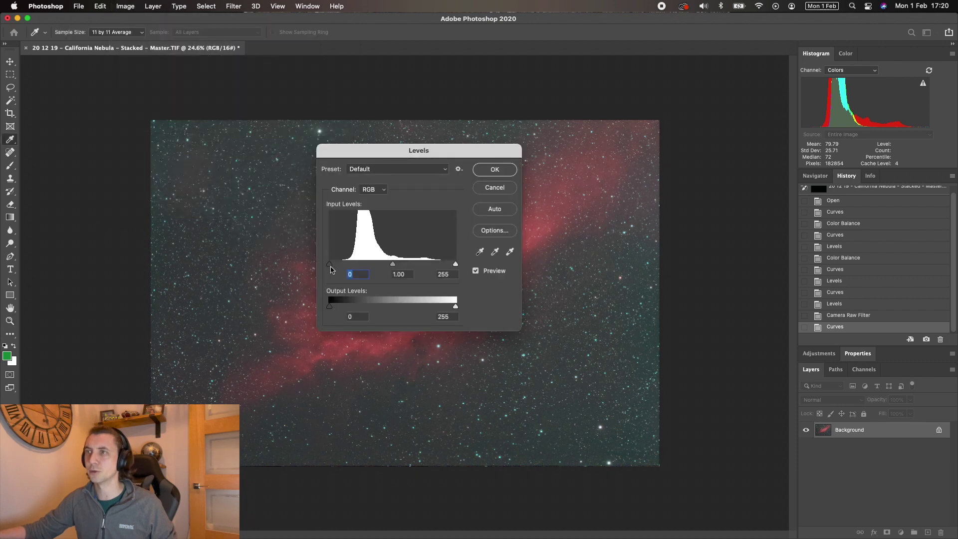
{"action": "left_click_drag", "start_coordinate": [330, 267], "coordinate": [341, 264]}
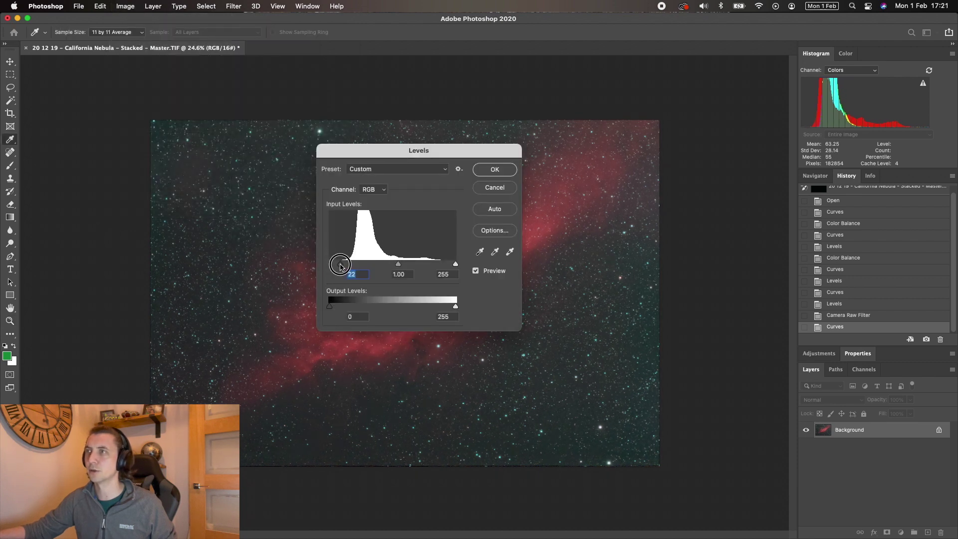
{"action": "left_click", "coordinate": [494, 171]}
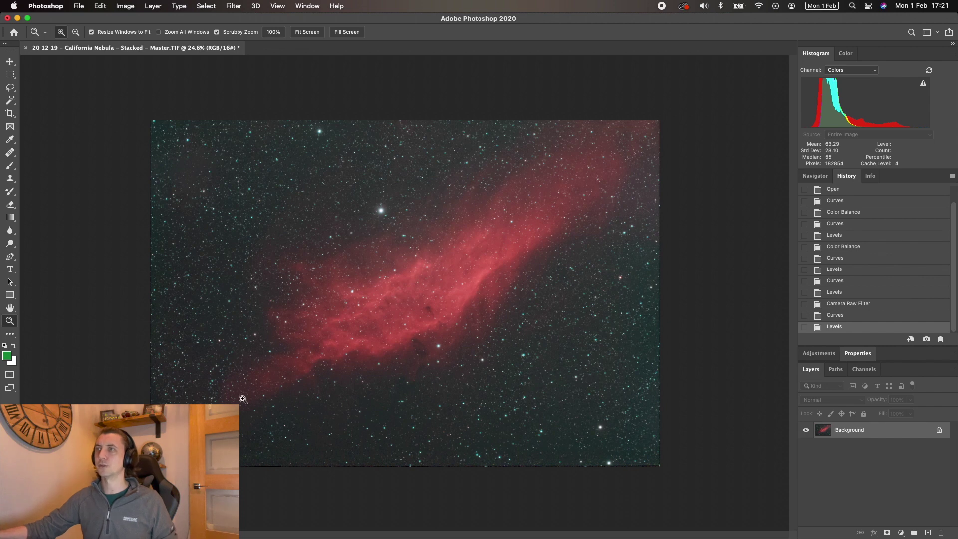
Step: Crop slightly inward from the top-left and bottom-right corners
{"action": "left_click", "coordinate": [10, 113]}
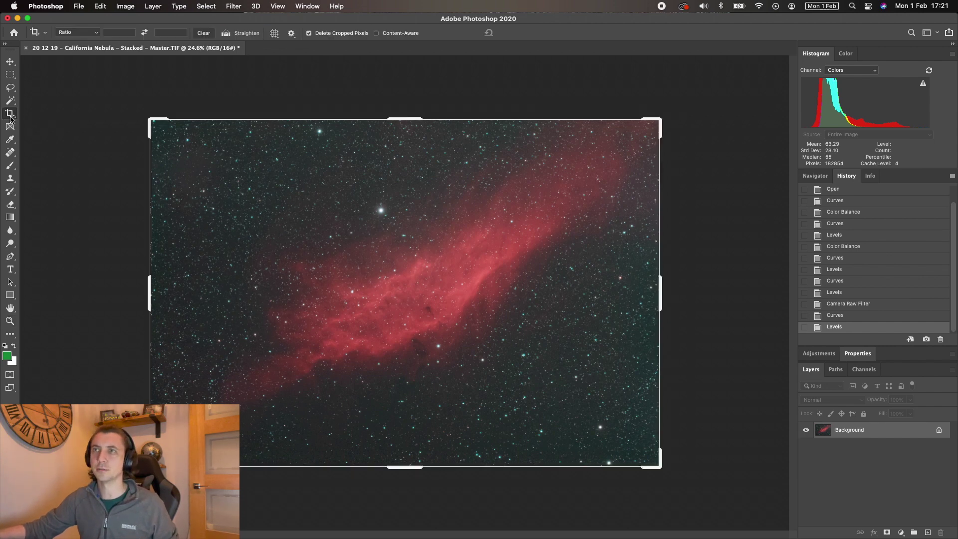
{"action": "left_click_drag", "start_coordinate": [147, 116], "coordinate": [153, 123]}
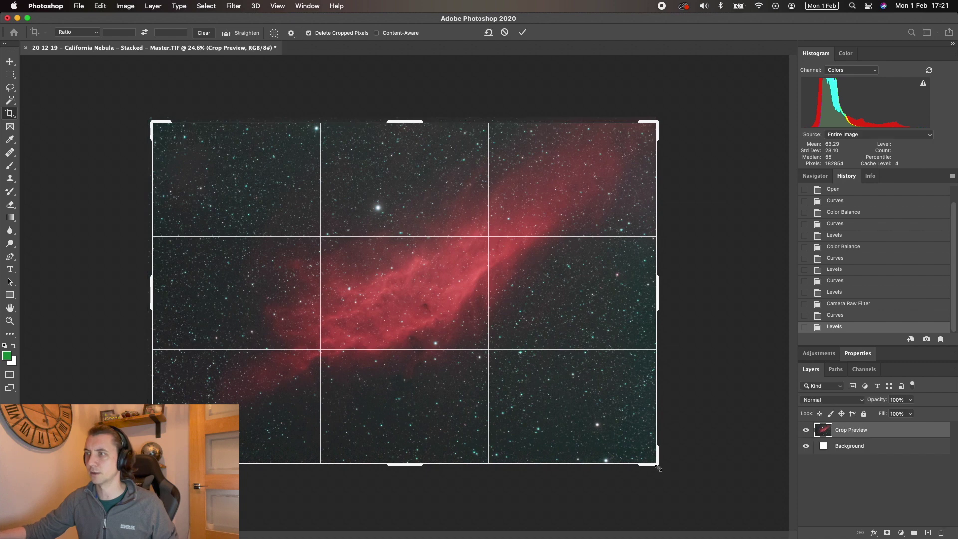
{"action": "left_click_drag", "start_coordinate": [658, 468], "coordinate": [654, 460]}
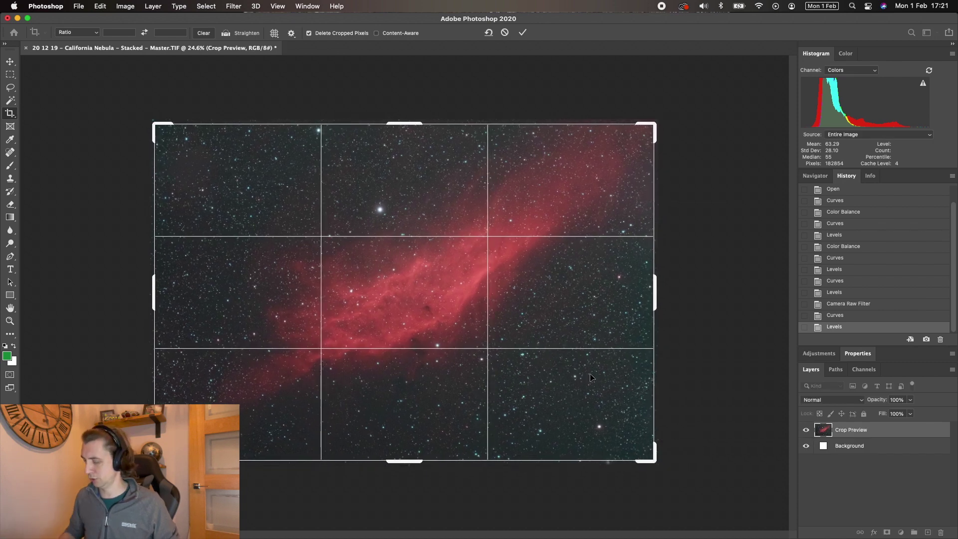
{"action": "key", "text": "Return"}
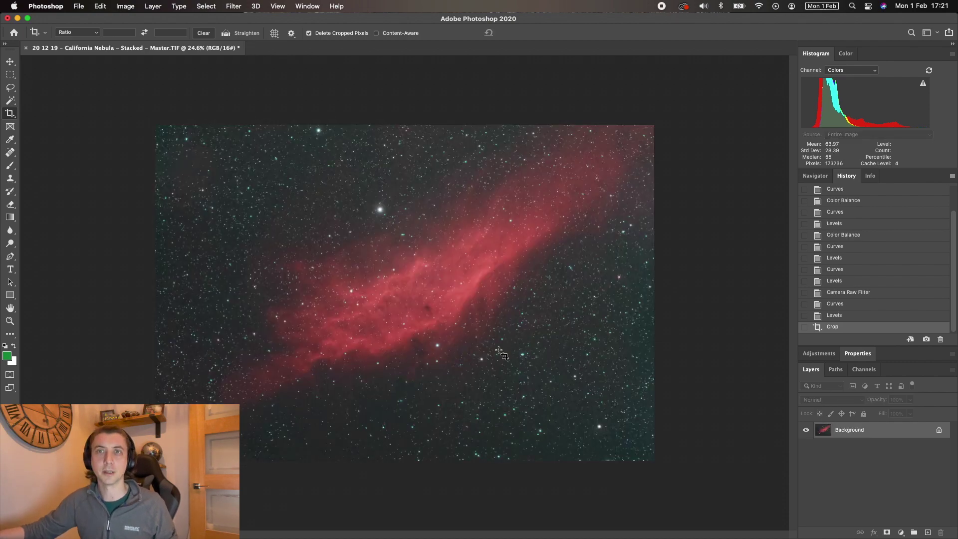